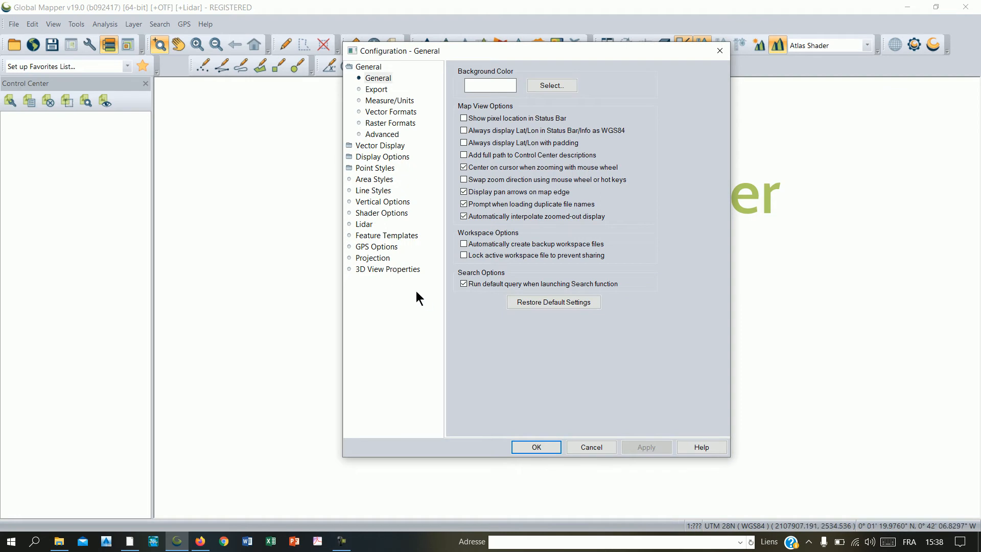
Step: Check the projection settings for UTM zone 28 Northern Hemisphere, datum WGS84 and planar units in metres, and accept the configuration
click(385, 257)
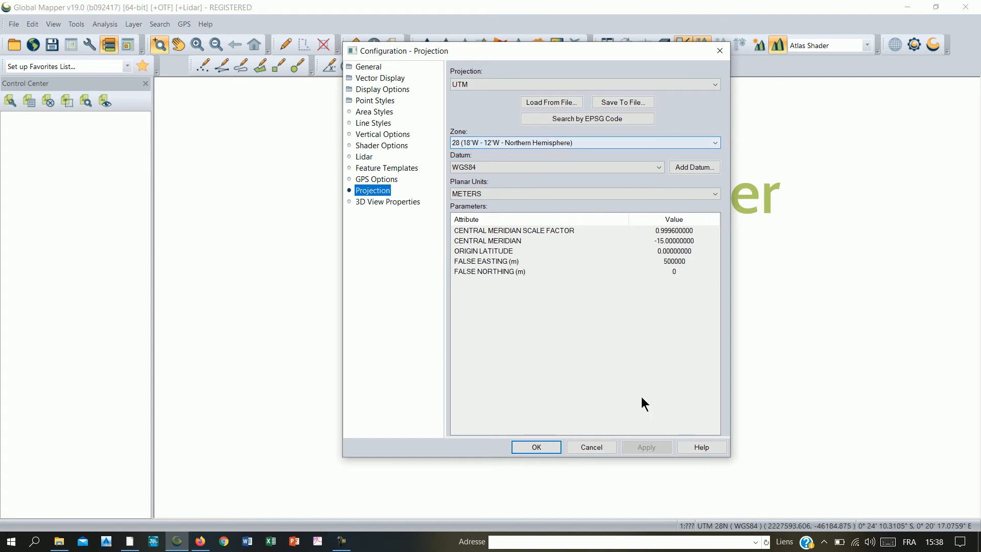
click(544, 447)
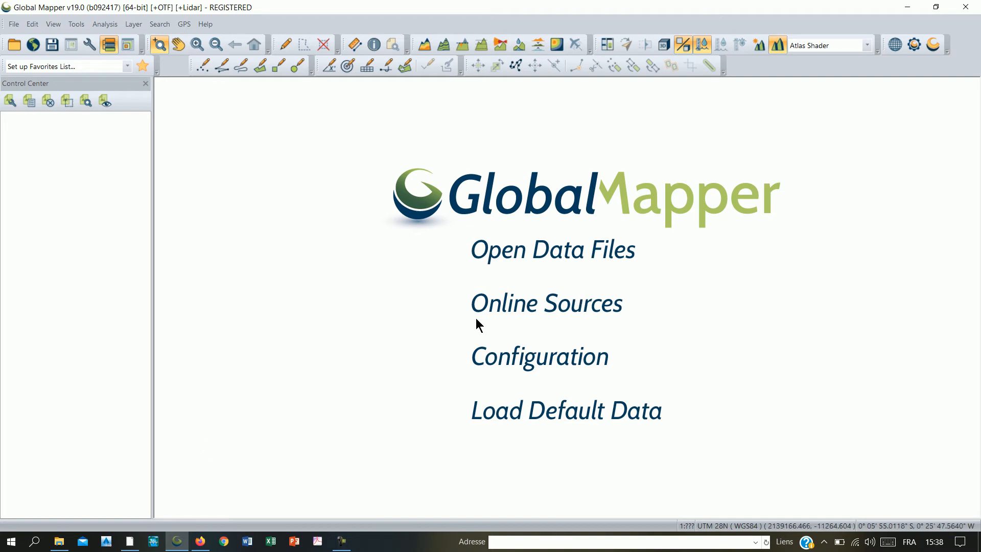
Step: Switch to Google Earth Pro and examine the irrigated farmland south-east of Niandane to locate the study area
click(121, 545)
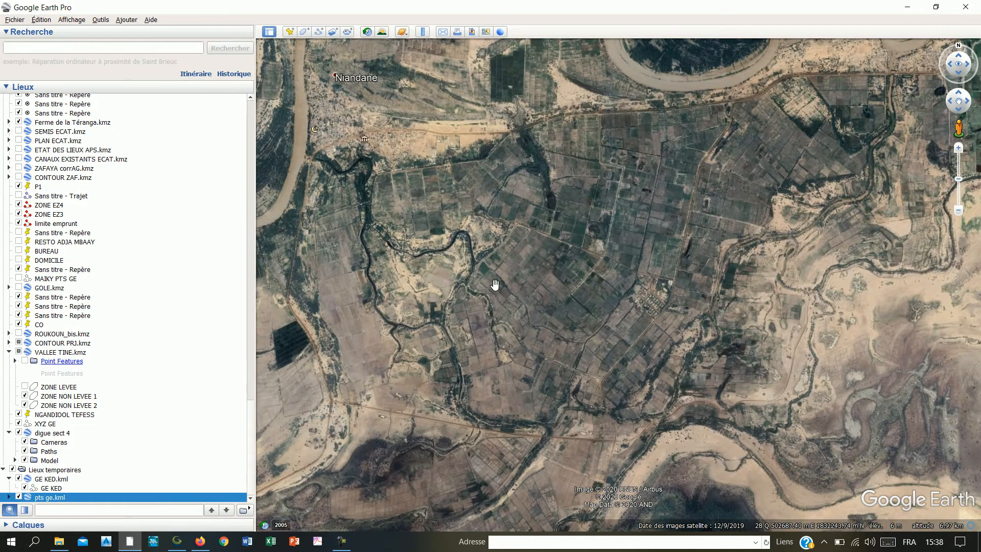
scroll(491, 289, down, 3)
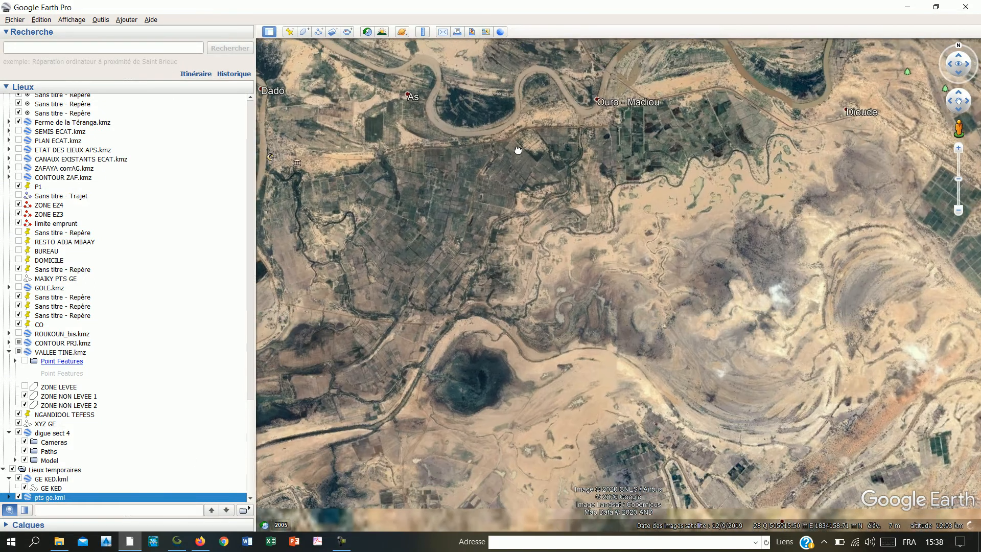
scroll(539, 154, down, 3)
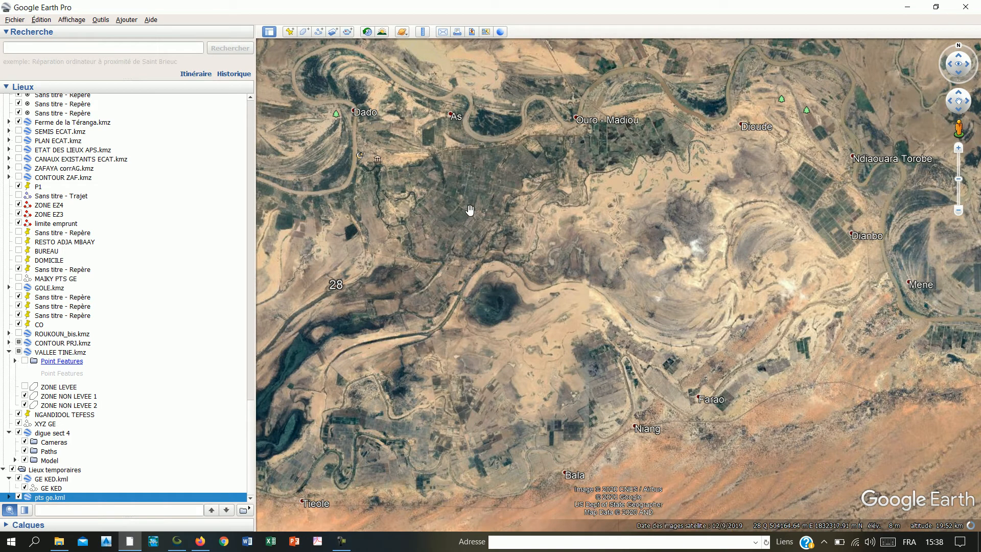
drag(473, 206, 555, 274)
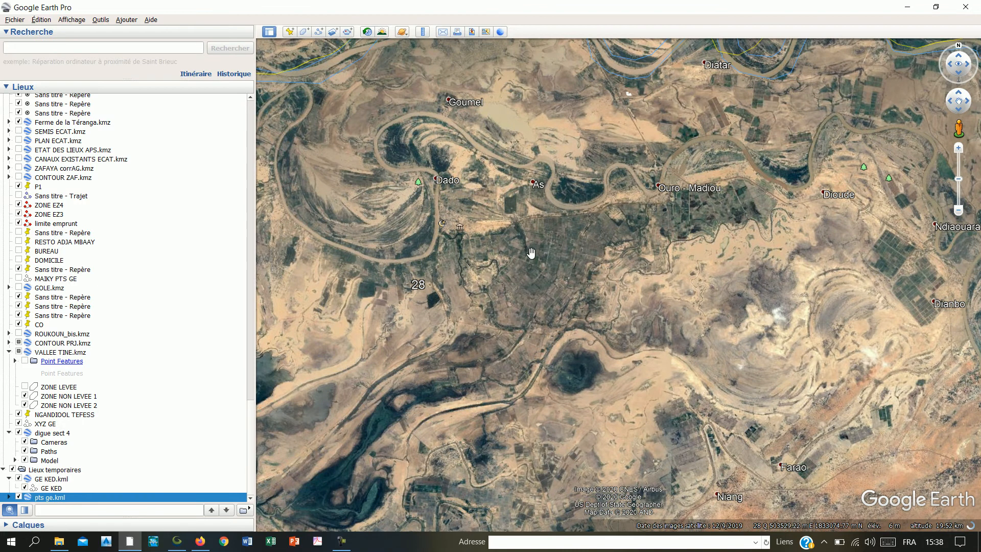
scroll(531, 254, up, 3)
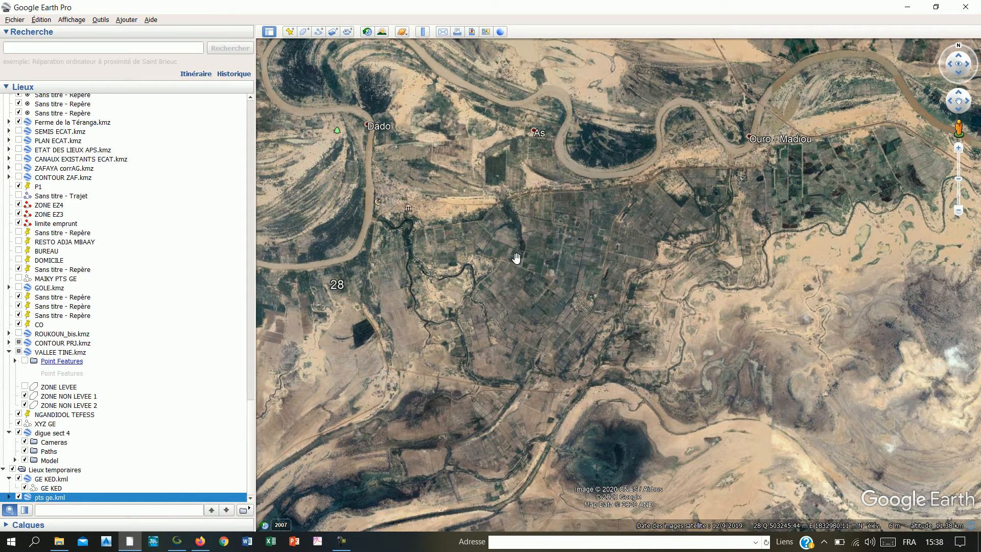
scroll(528, 237, up, 3)
scroll(529, 238, down, 3)
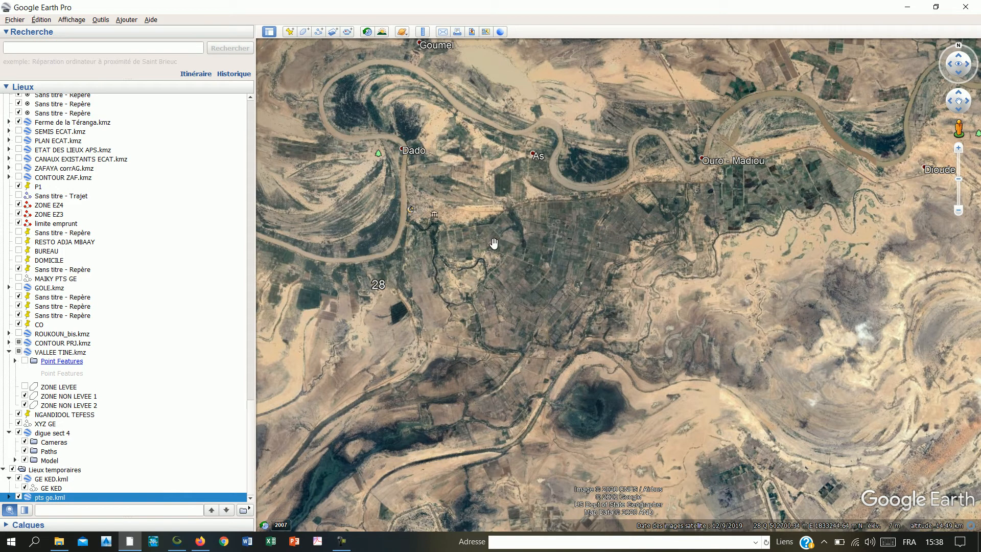
scroll(495, 244, up, 2)
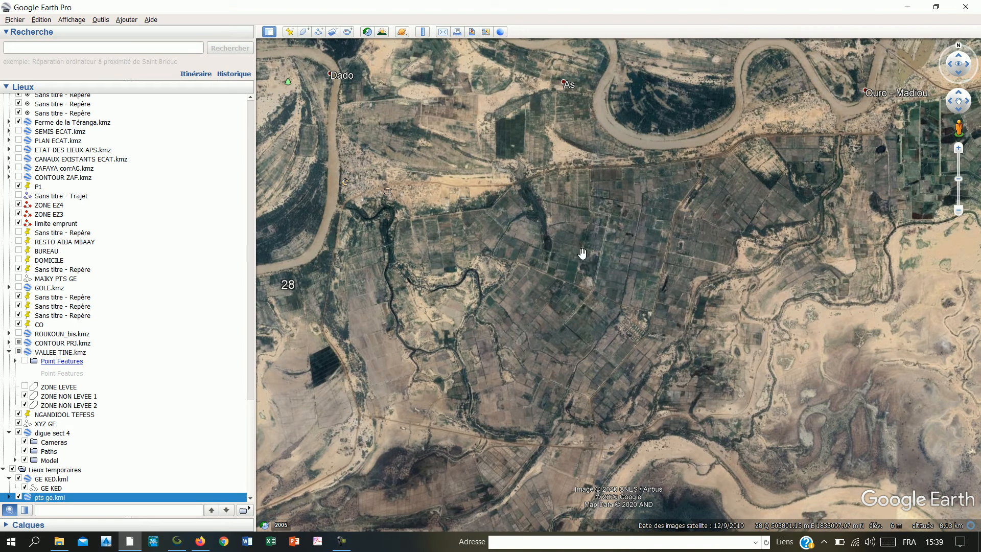
scroll(583, 254, up, 3)
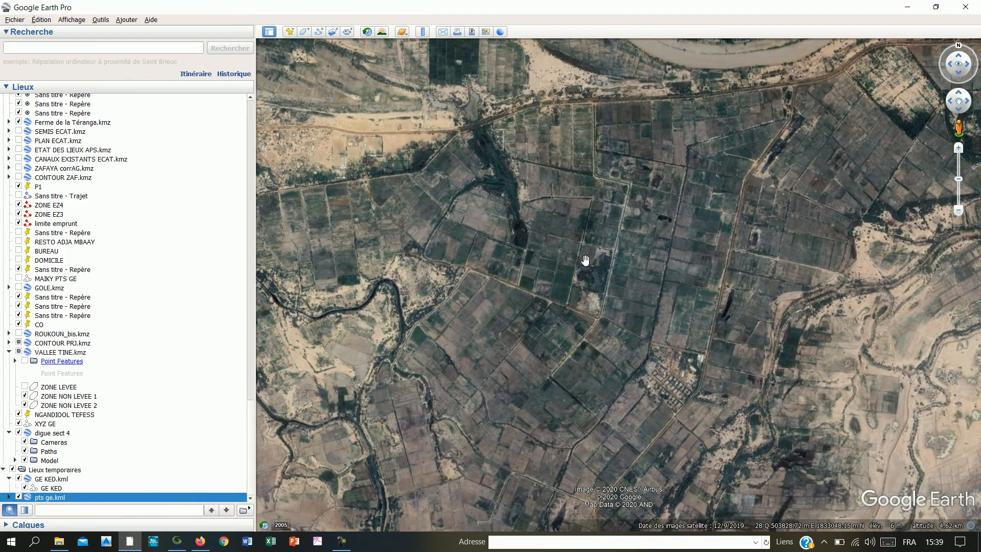
scroll(587, 265, down, 2)
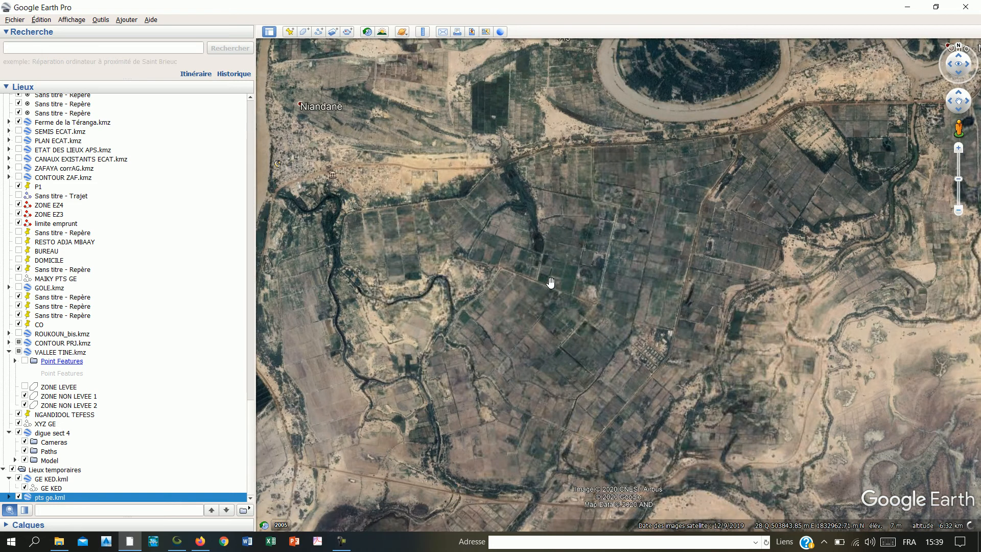
scroll(560, 249, up, 1)
scroll(560, 249, up, 5)
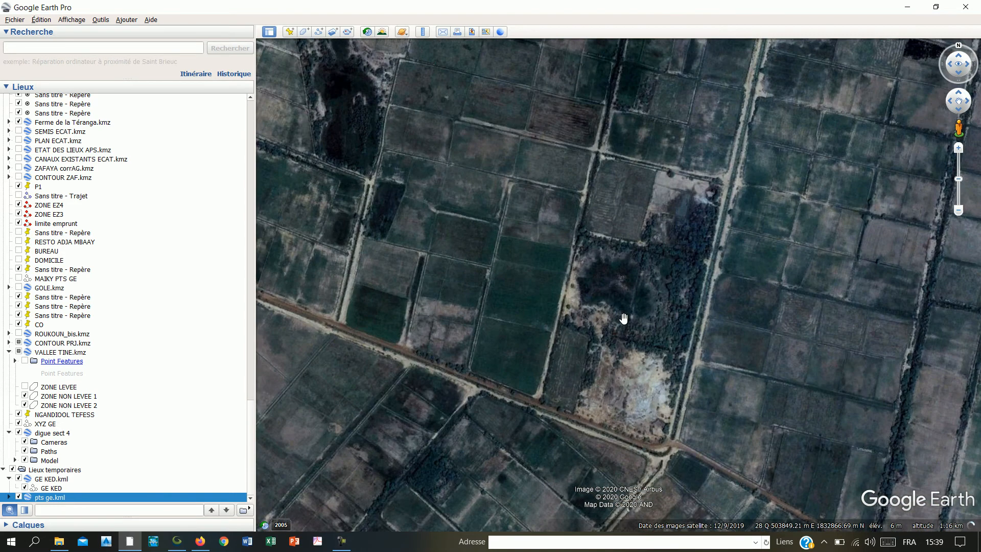
scroll(636, 309, down, 2)
drag(637, 302, 704, 336)
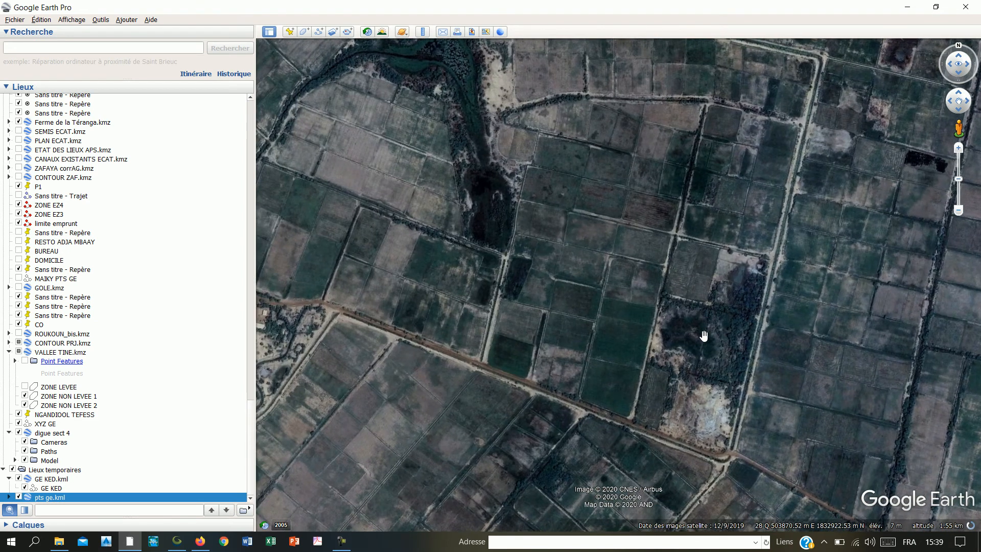
scroll(703, 336, down, 2)
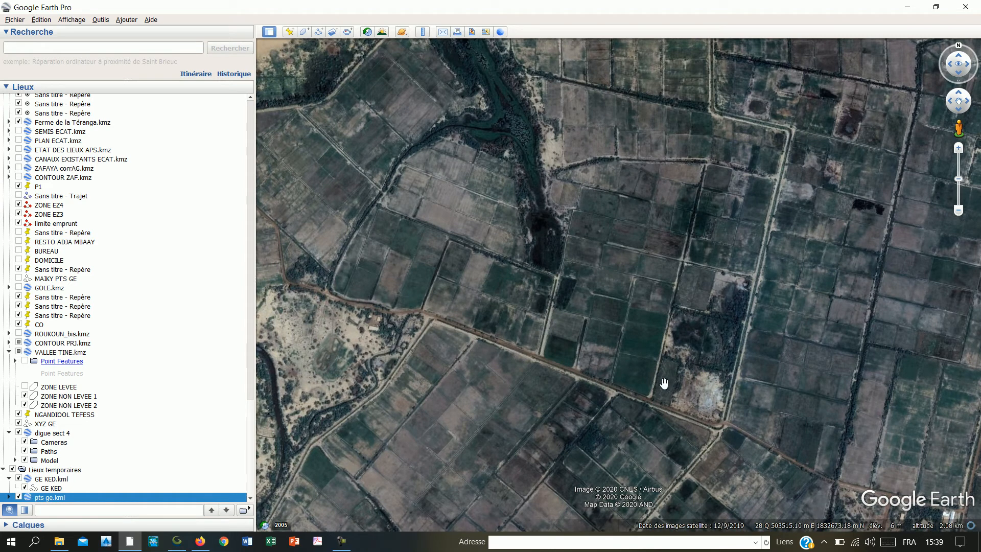
drag(649, 308, 700, 353)
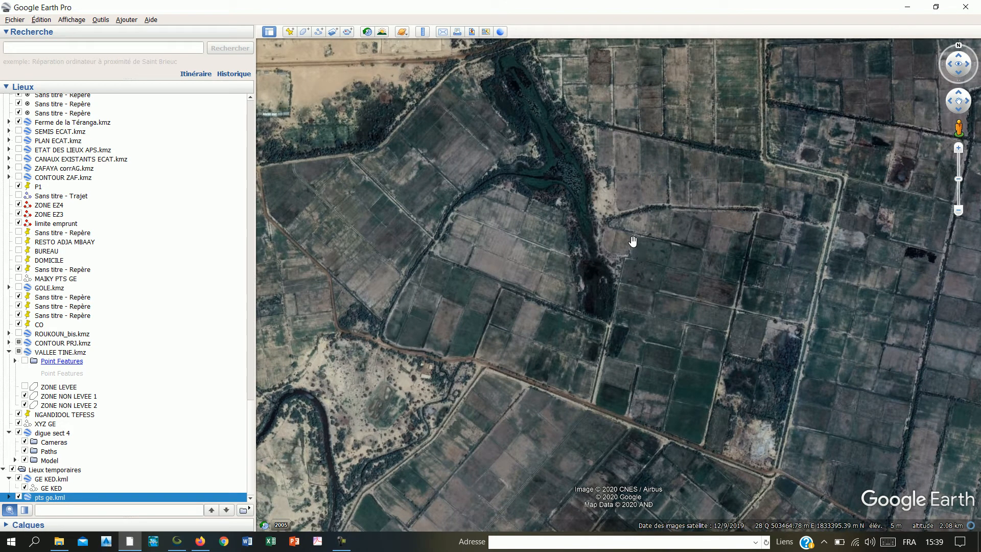
Step: Draw a two-point path diagonally across the irrigated fields, from the south-west canal bend to the north-east track corner, named nianga
click(319, 32)
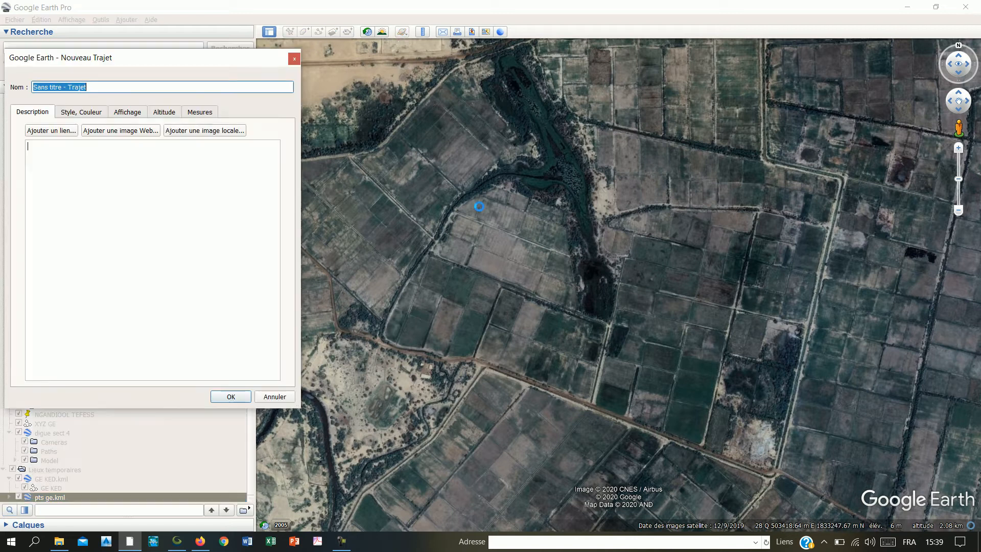
click(387, 332)
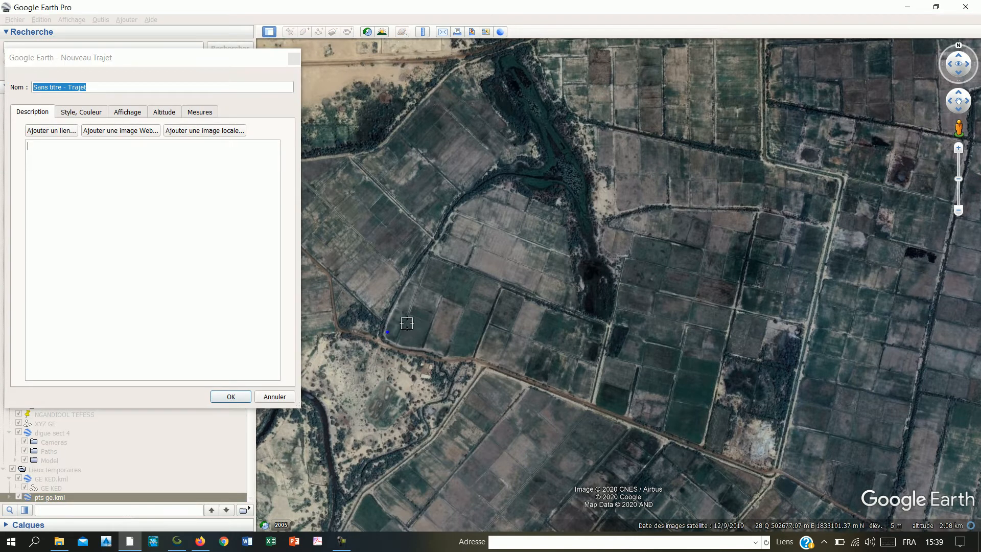
click(816, 196)
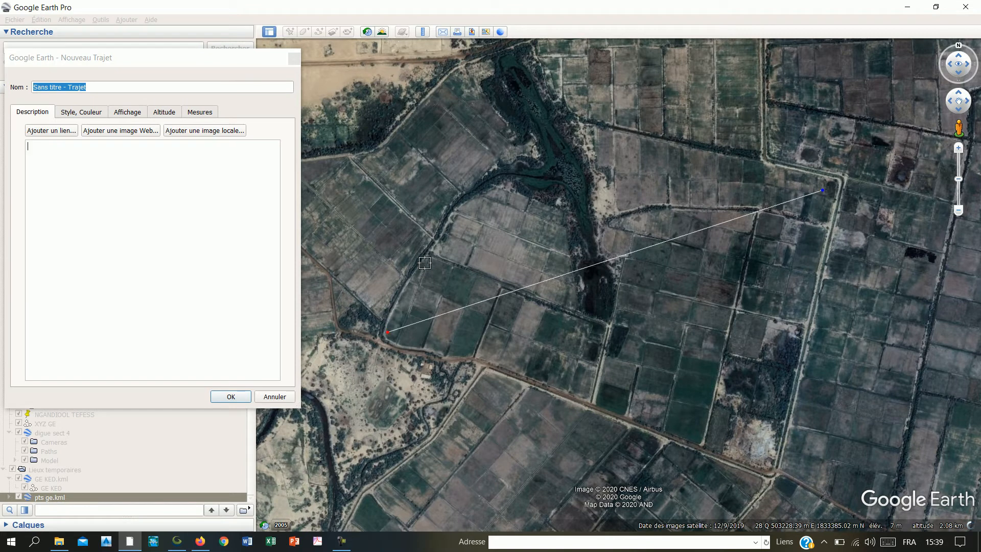
drag(98, 86, 1, 95)
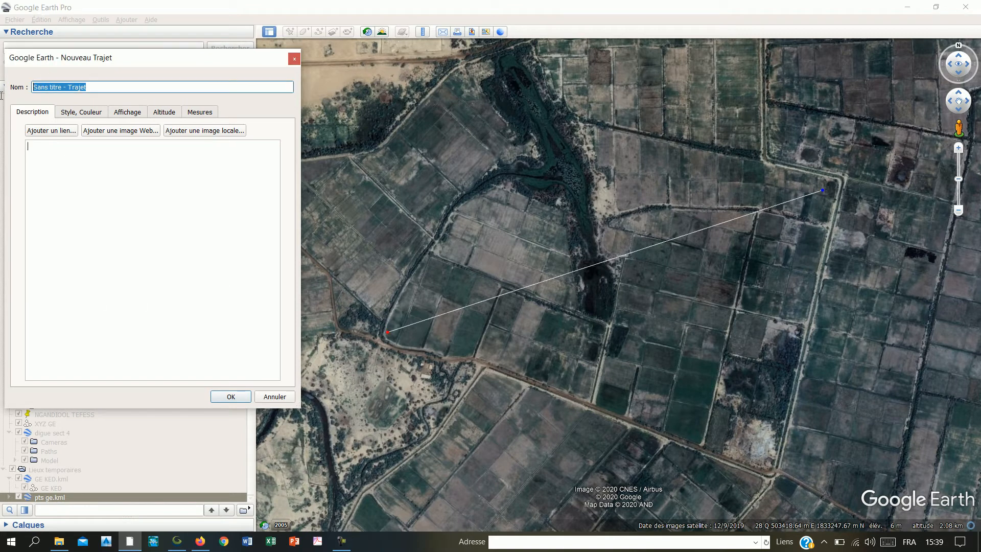
text(nianga)
click(248, 395)
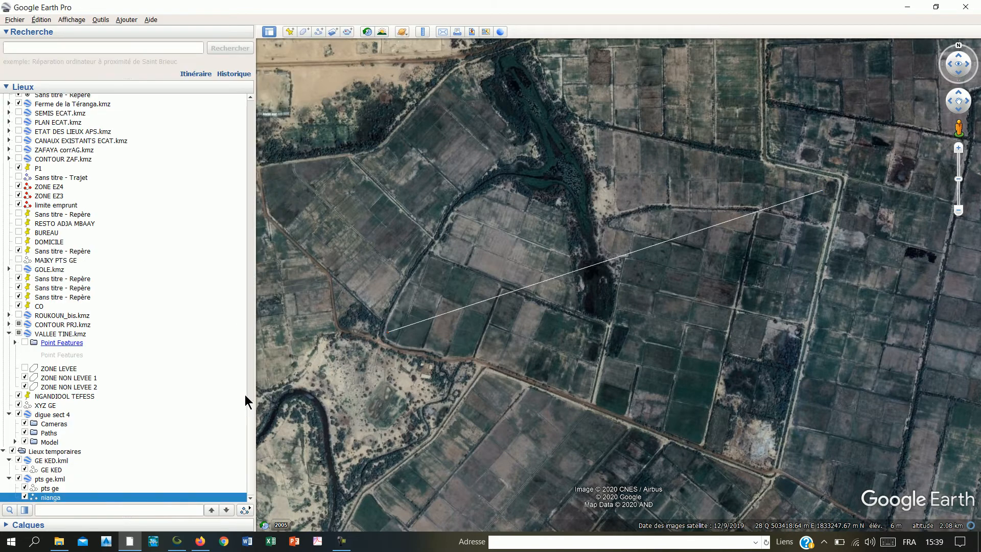
Step: Save the nianga path as nianga.kml in the Documents folder, using the Kml file type
right_click(67, 496)
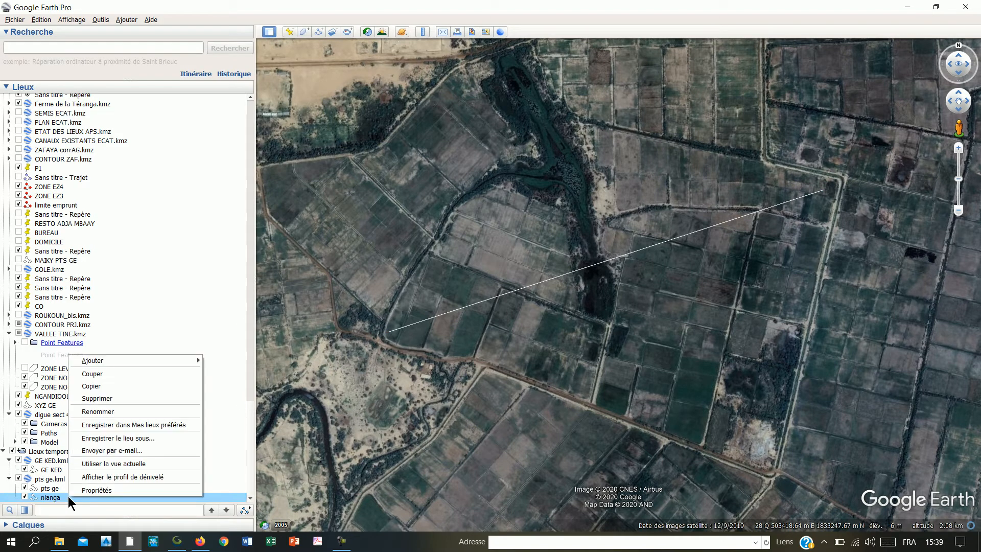
click(146, 440)
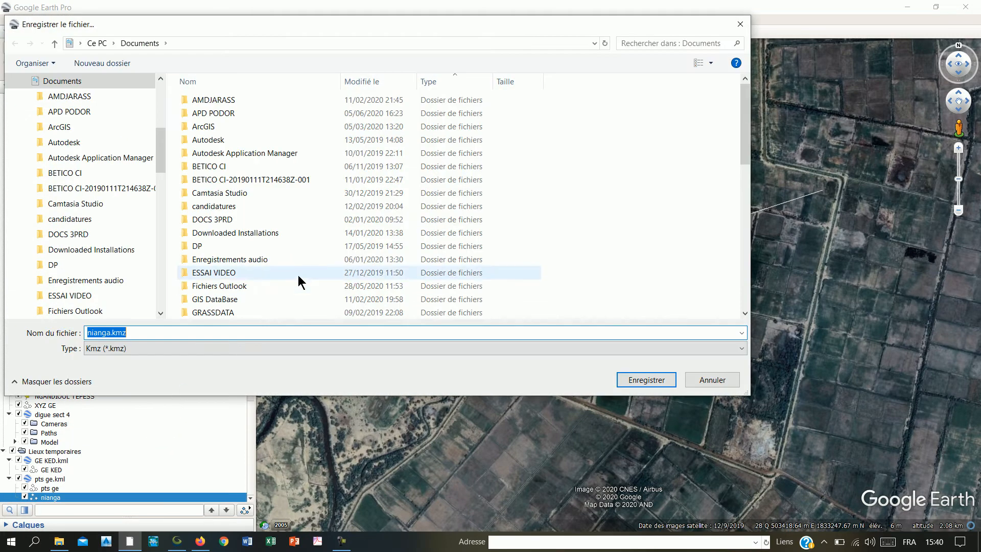
click(193, 348)
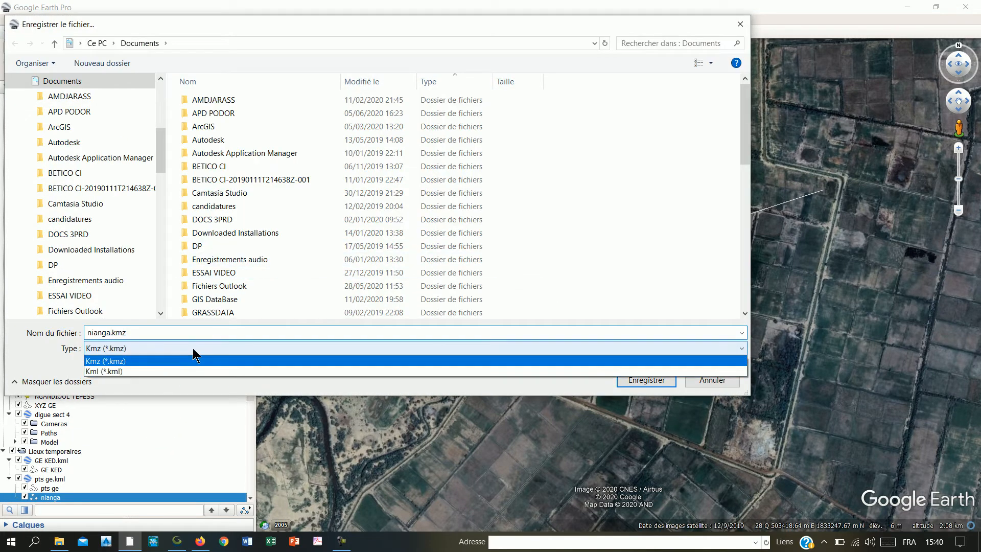
click(160, 372)
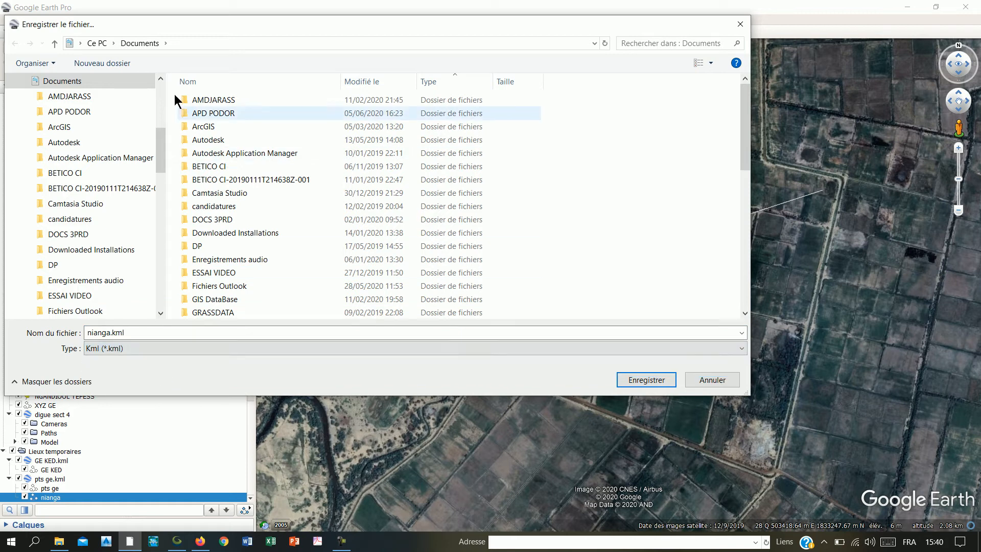
click(654, 380)
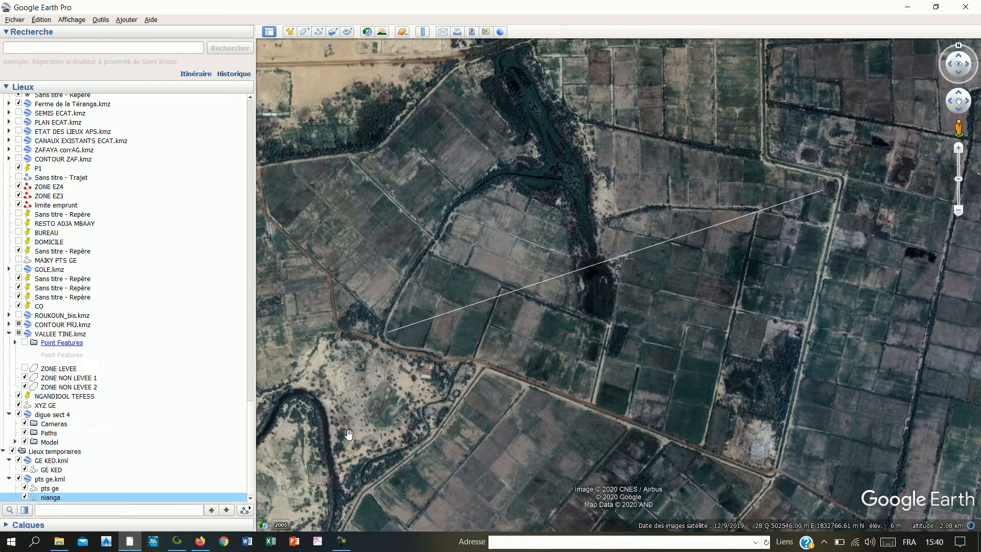
Step: Switch to Global Mapper and open nianga.kml from the Documents folder
click(176, 545)
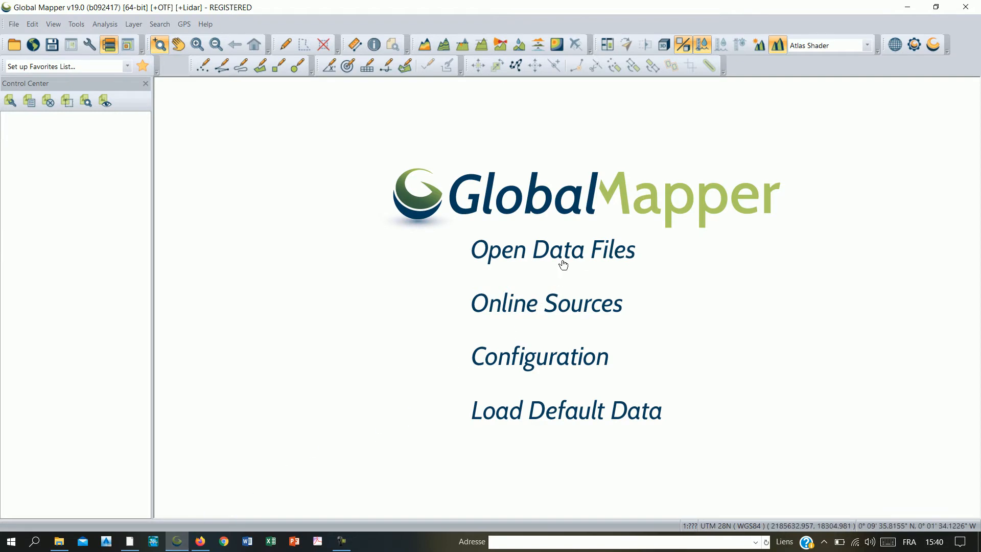
click(568, 254)
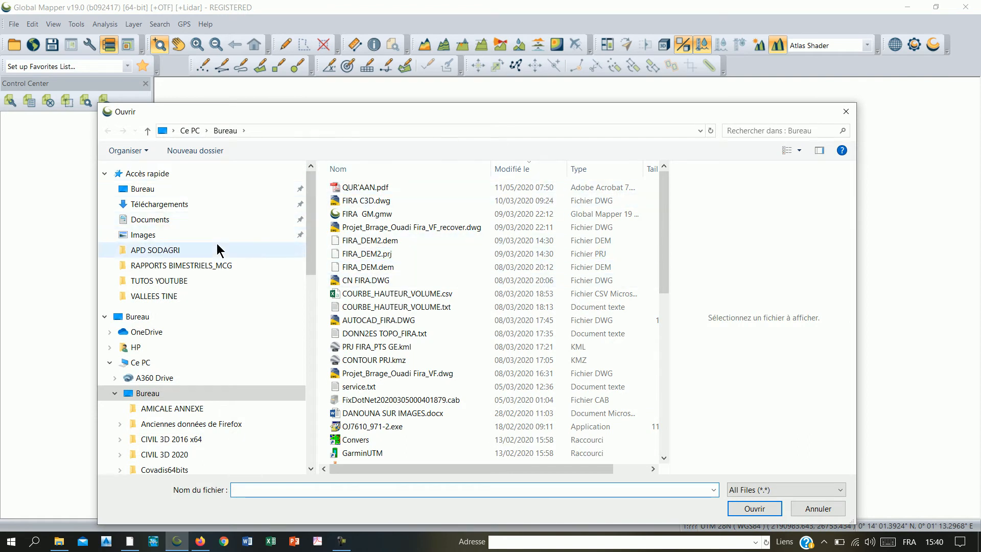
click(147, 220)
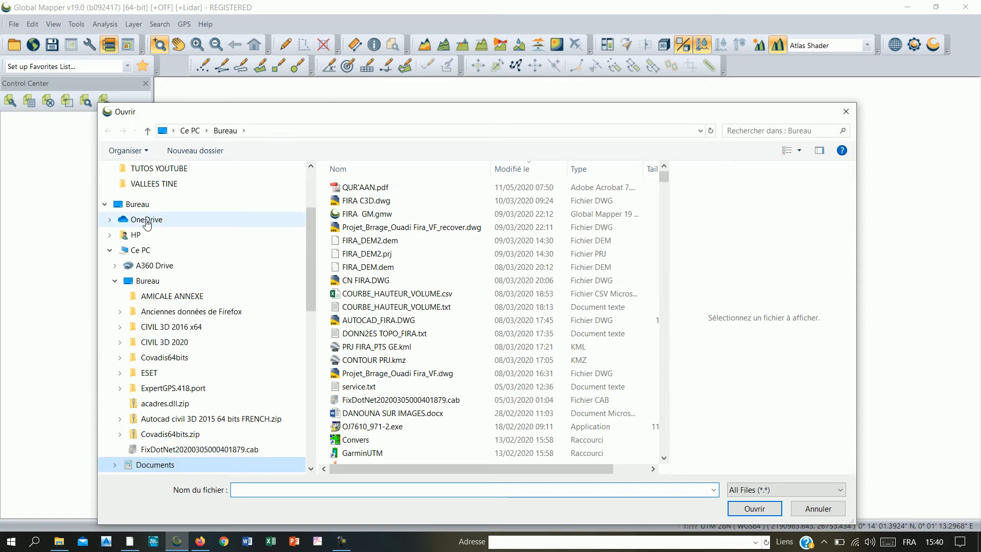
click(520, 169)
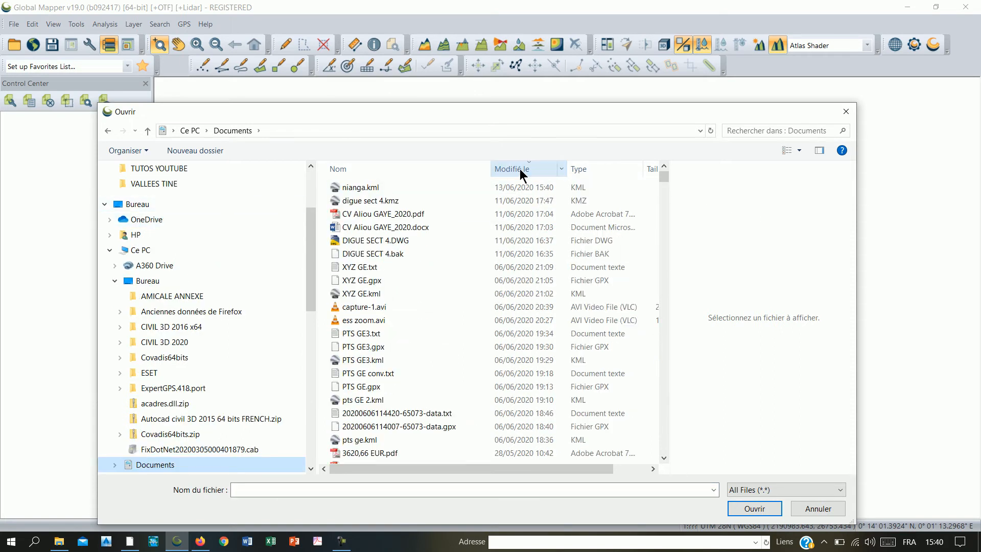
double_click(350, 187)
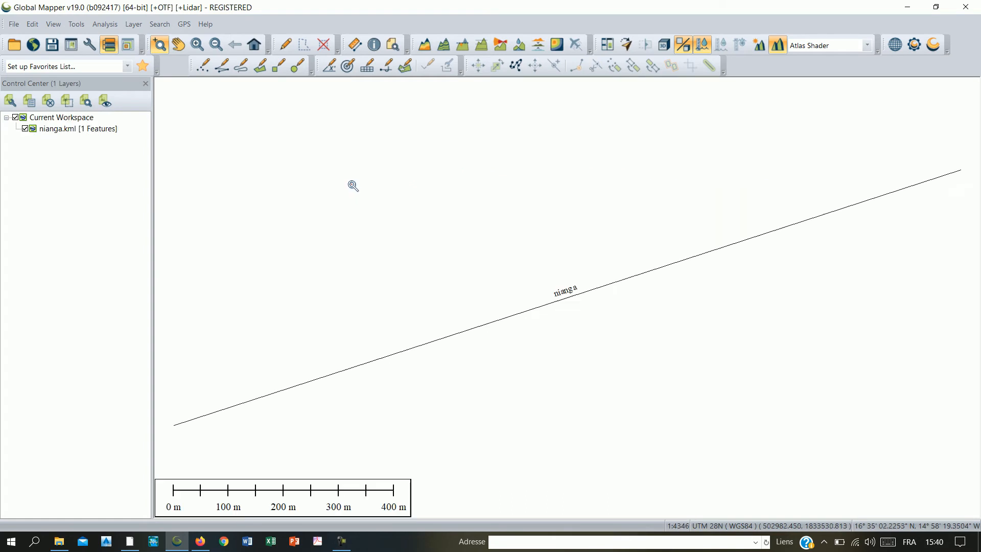
Step: Zoom to the nianga.kml layer so the whole line is in view, and activate the Pan tool
drag(512, 282, 546, 299)
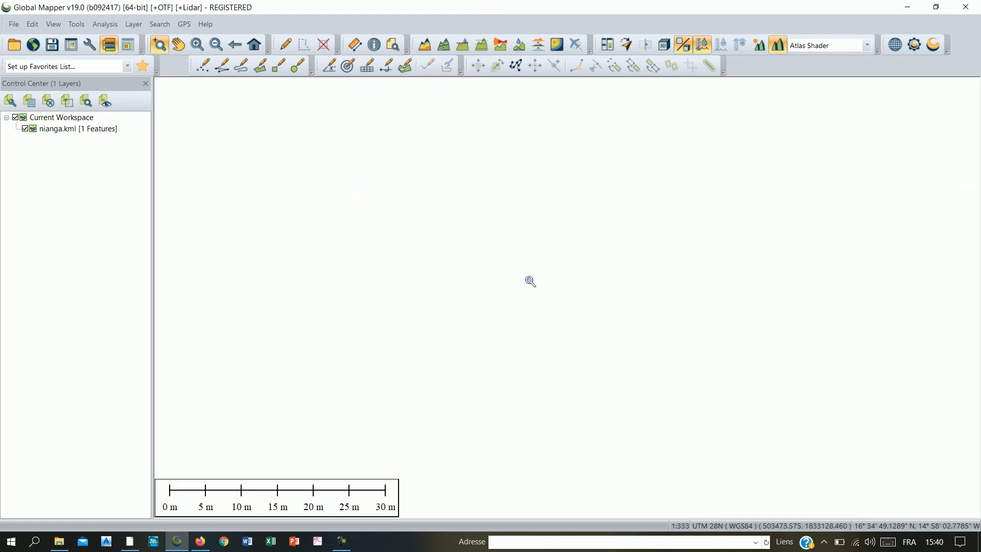
click(61, 130)
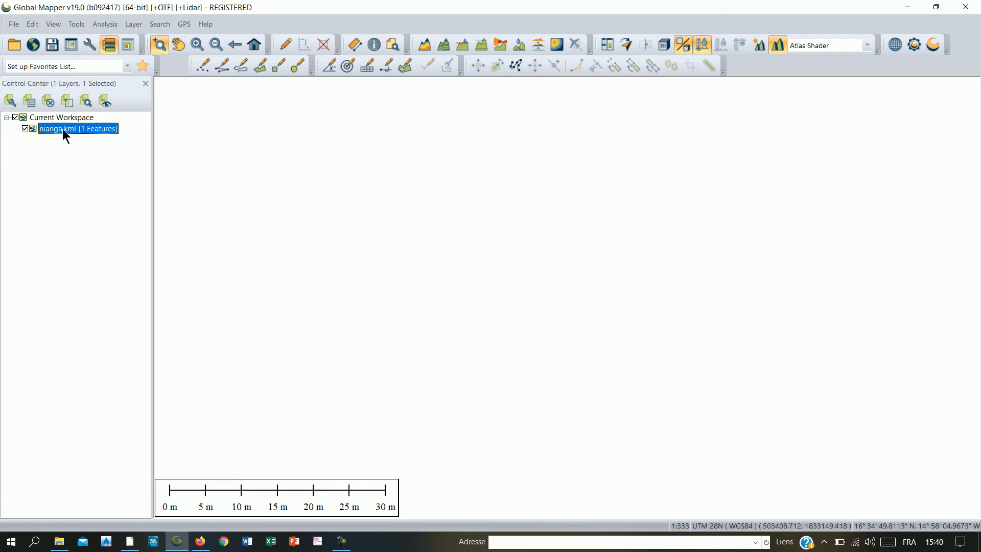
right_click(64, 126)
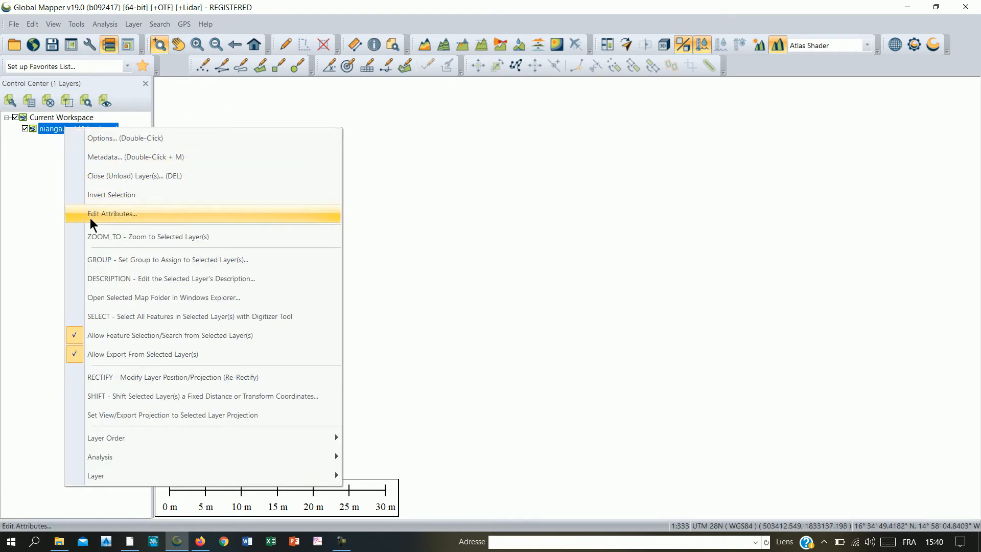
click(96, 236)
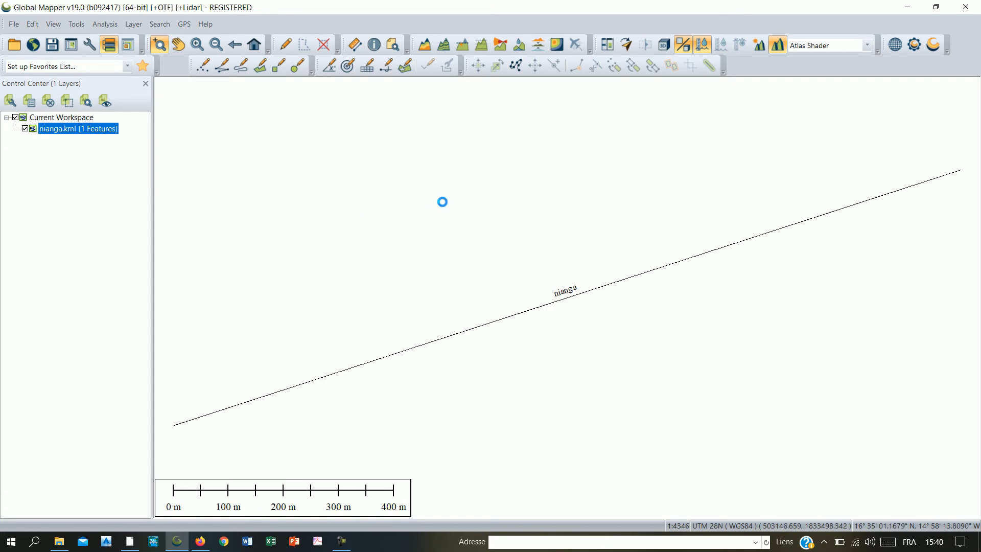
scroll(442, 202, down, 1)
click(178, 44)
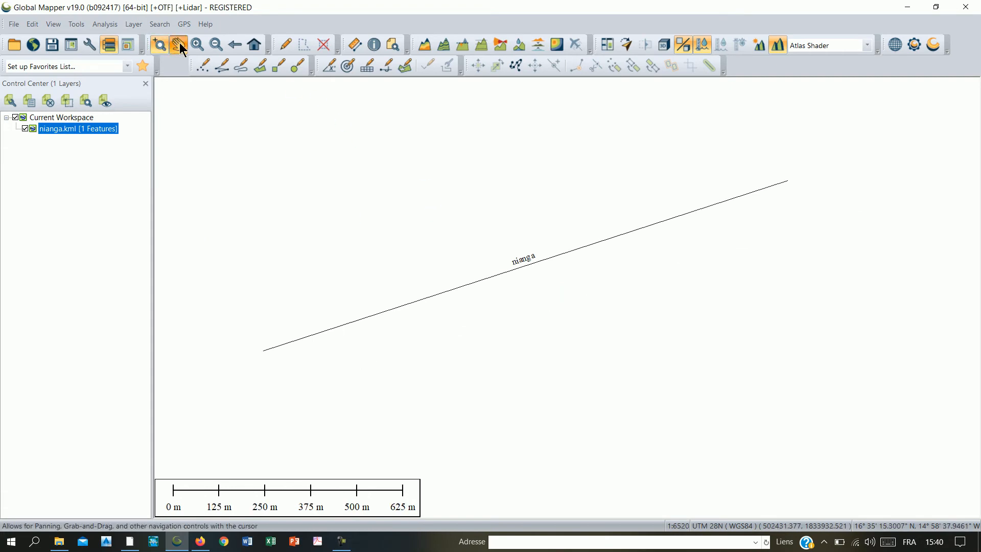
Step: Load the World Imagery online source from the Imagery category for the current screen bounds around the nianga line
scroll(478, 232, down, 1)
drag(496, 241, 548, 259)
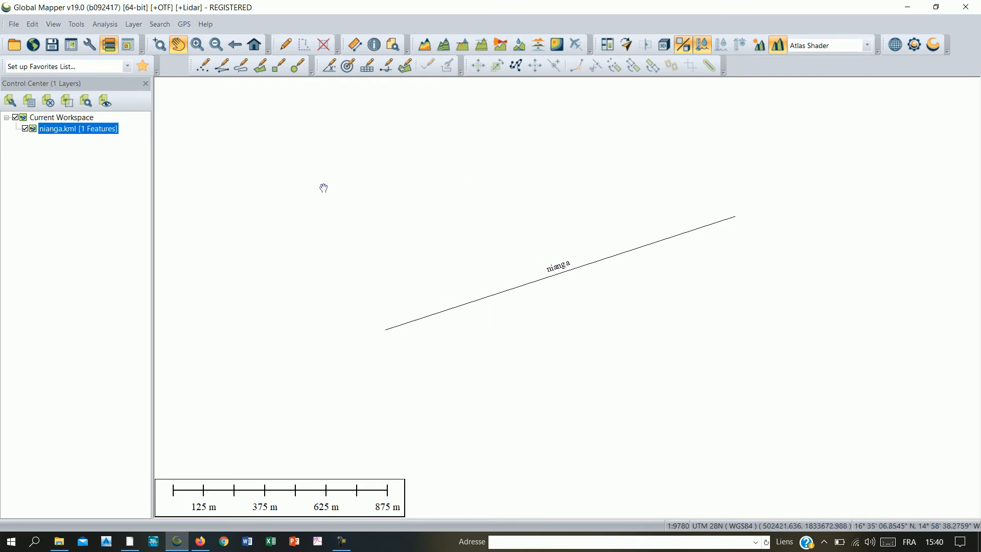
click(35, 46)
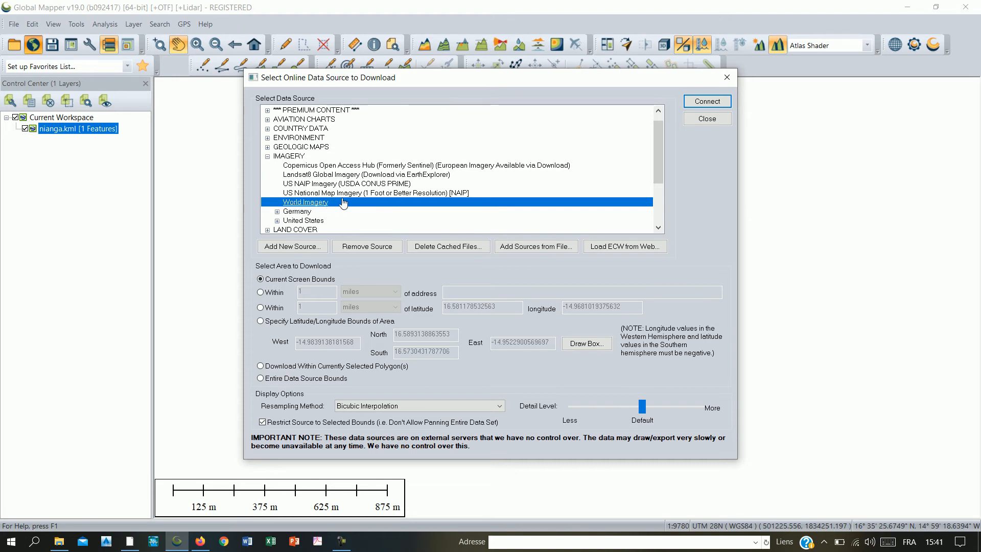
click(268, 157)
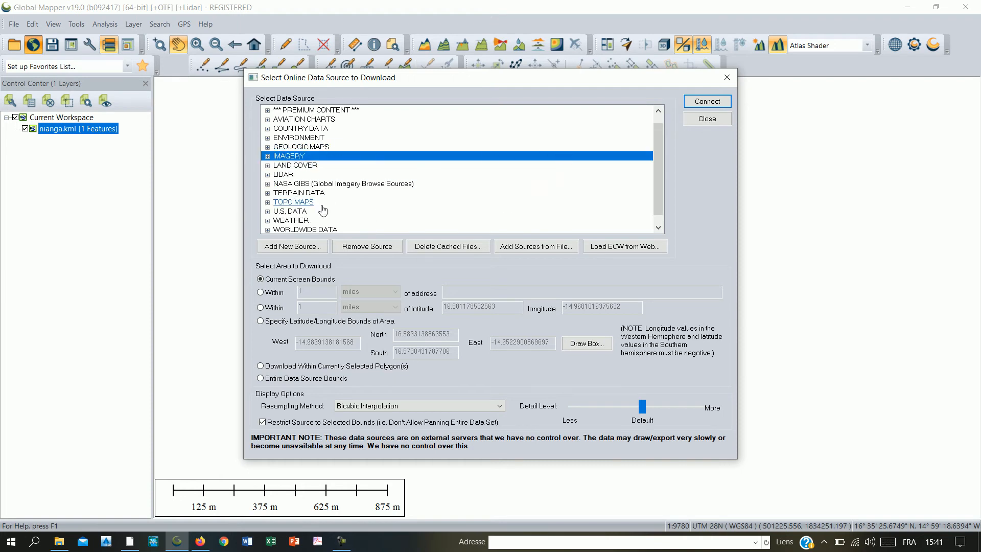
click(268, 156)
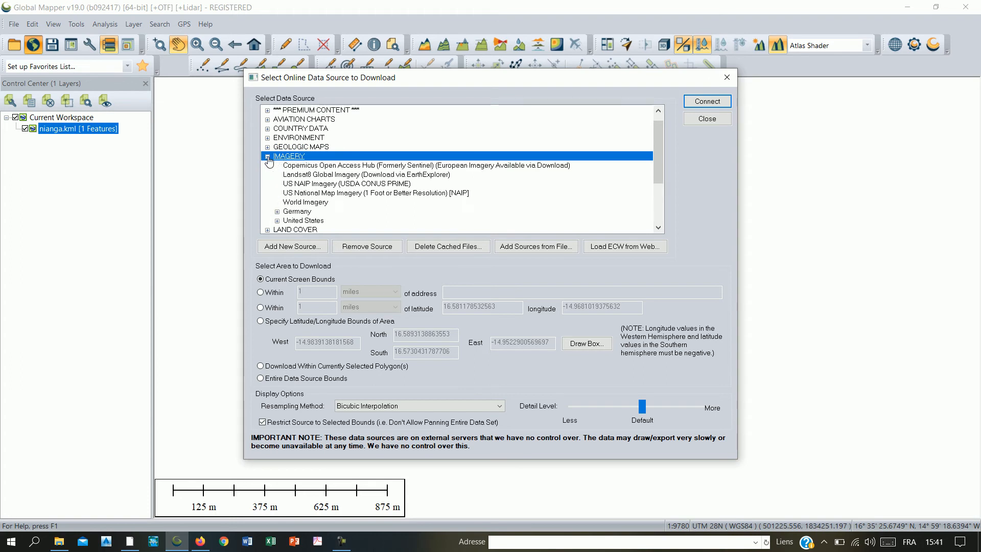
click(317, 203)
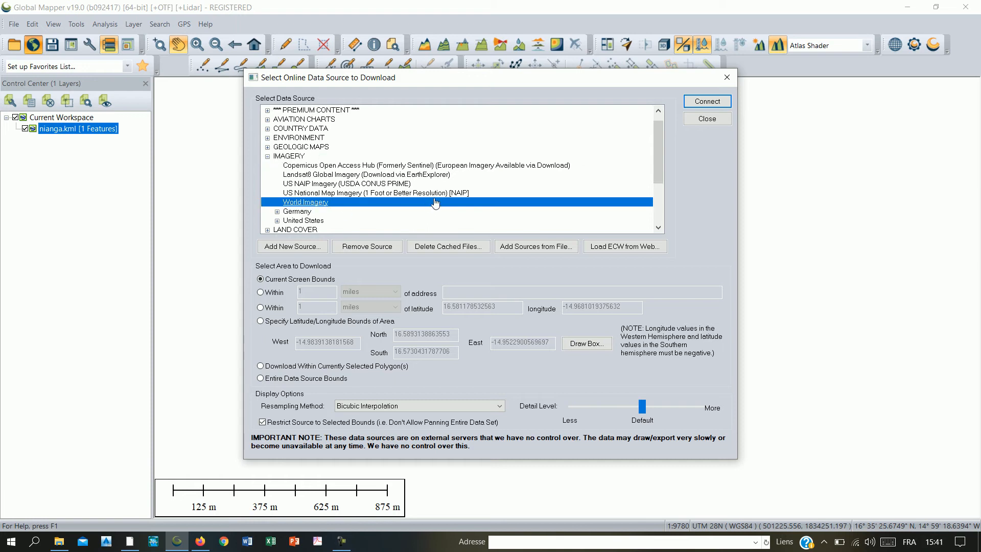
click(713, 100)
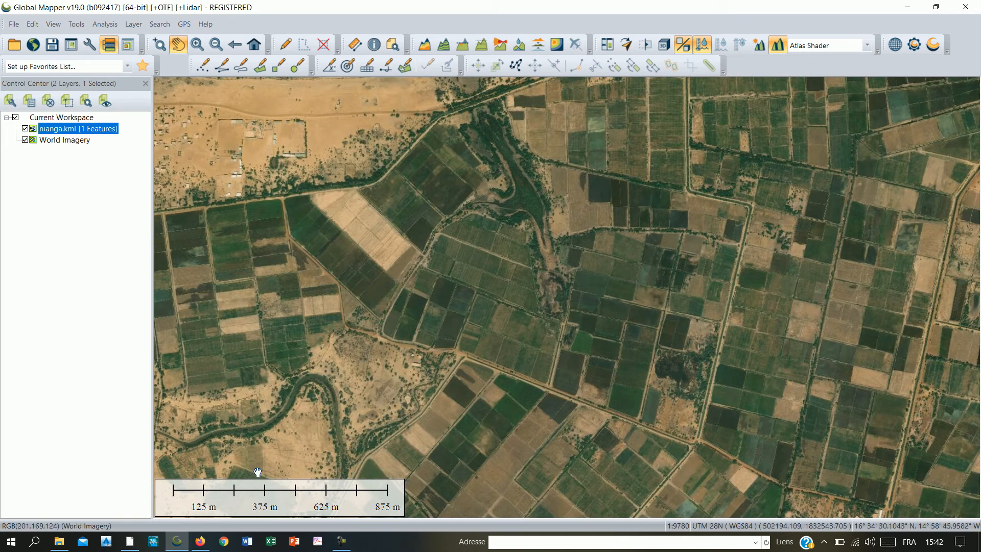
Step: Switch to Google Earth Pro to compare its imagery around the nianga path, and return to Global Mapper
click(130, 547)
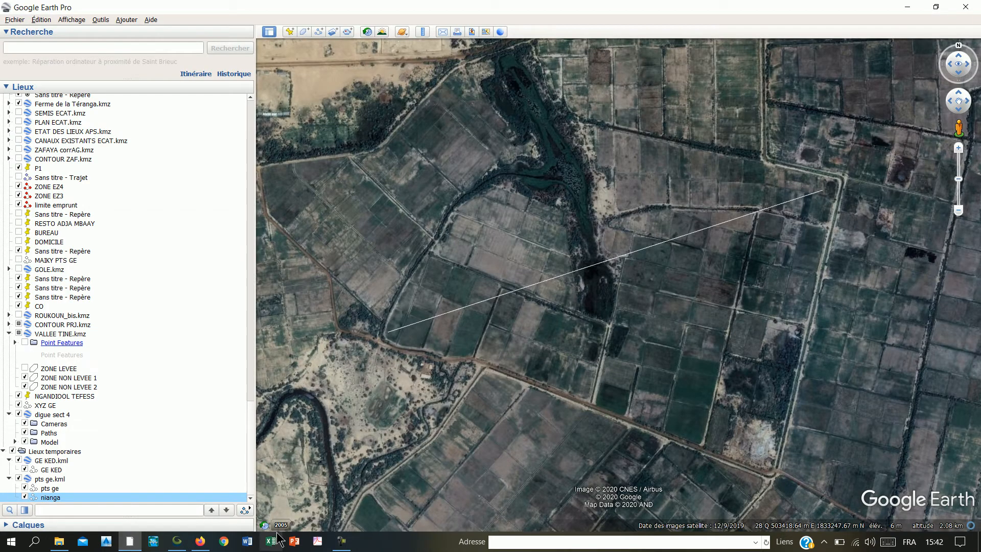
click(179, 545)
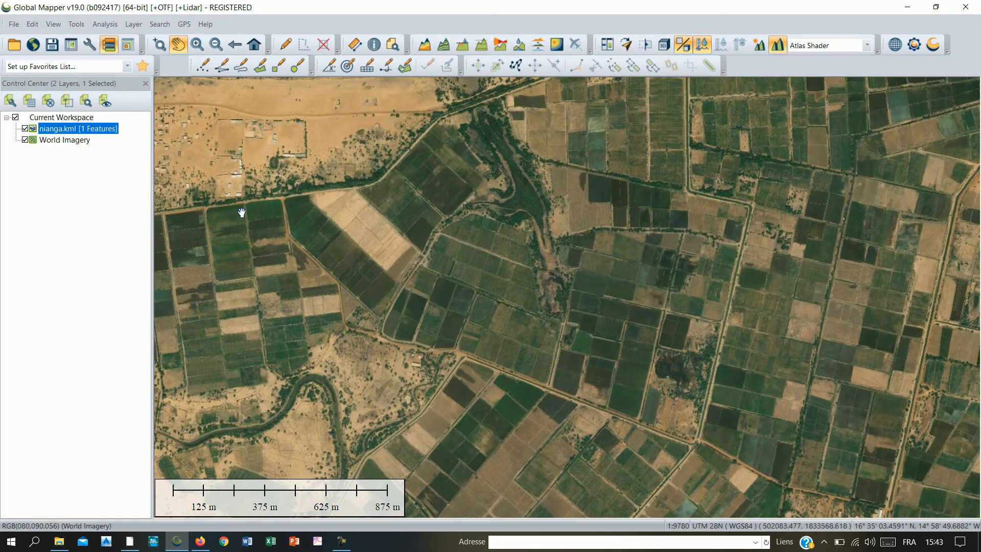
Step: Hide the nianga.kml layer and select the World Imagery layer
click(66, 140)
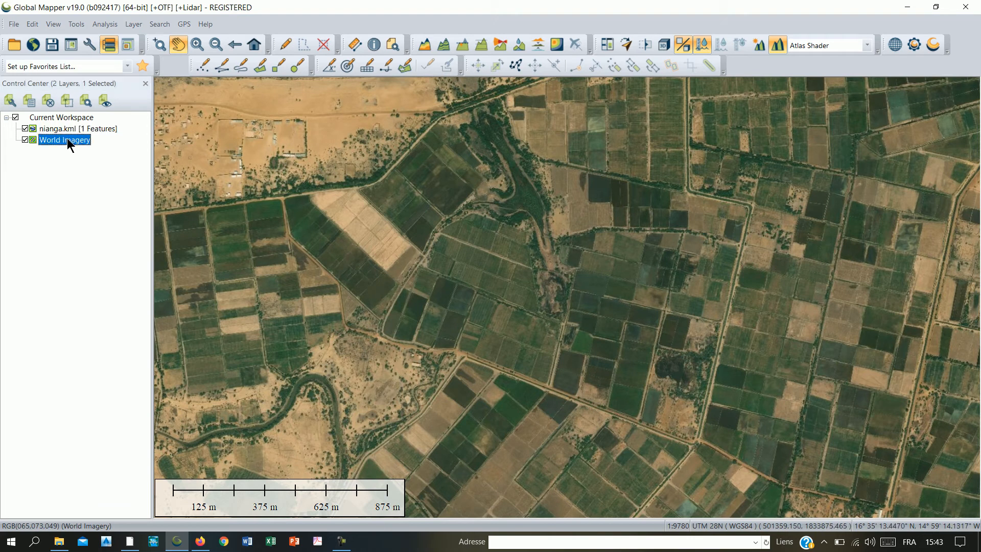
click(25, 127)
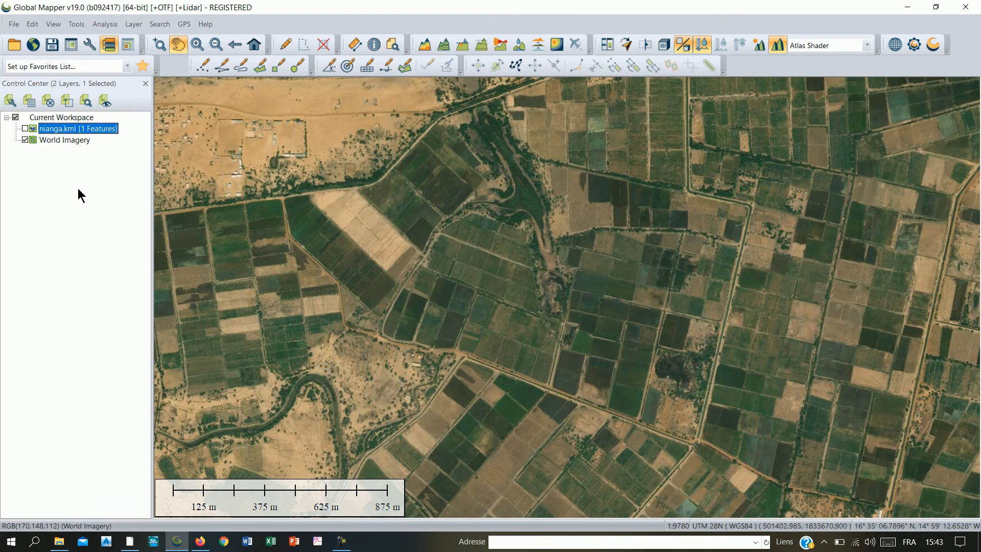
click(59, 141)
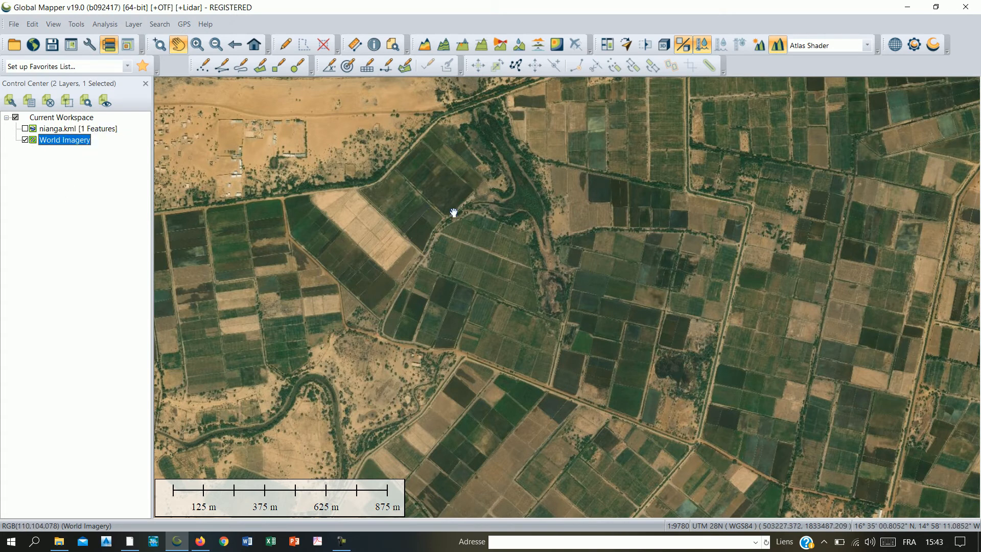
right_click(72, 142)
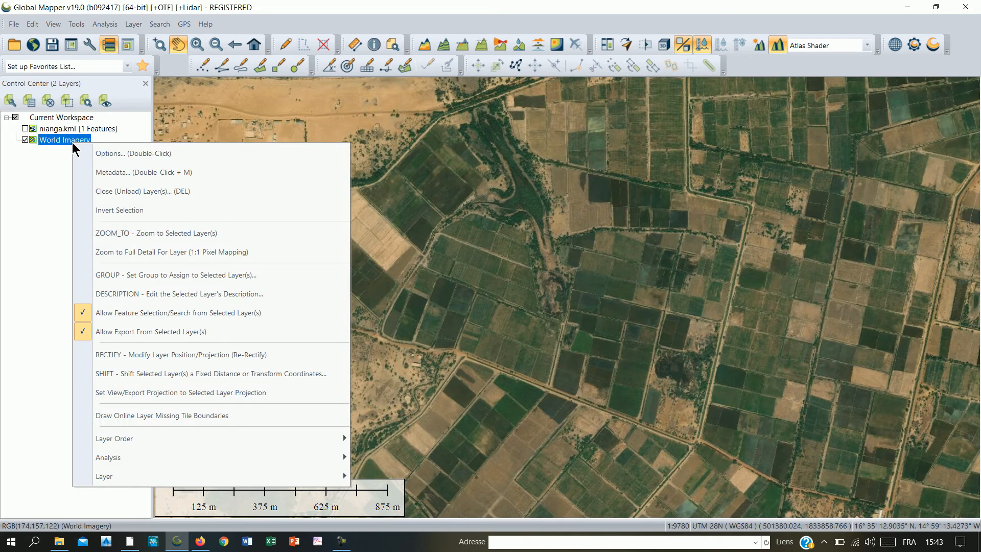
mouse_move(253, 475)
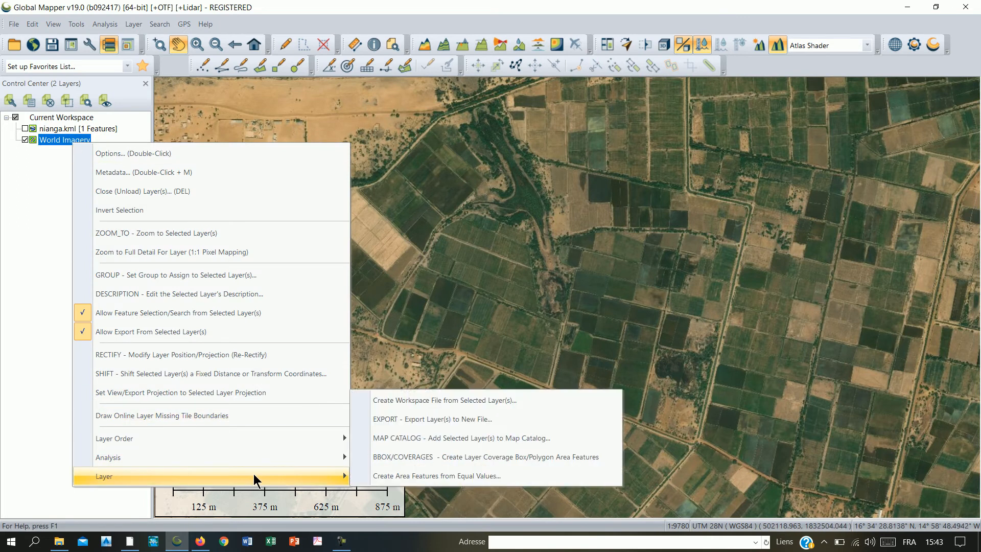
click(416, 420)
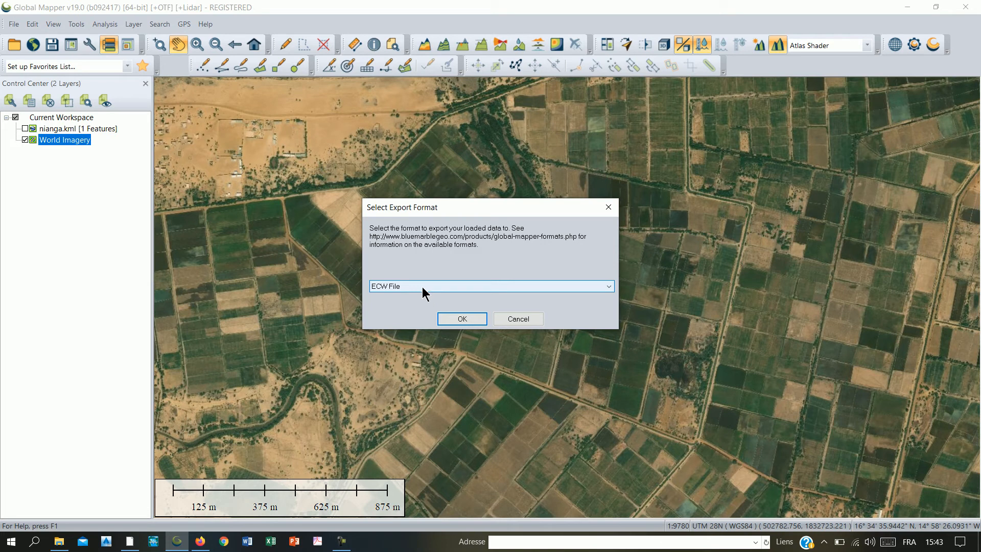
click(608, 285)
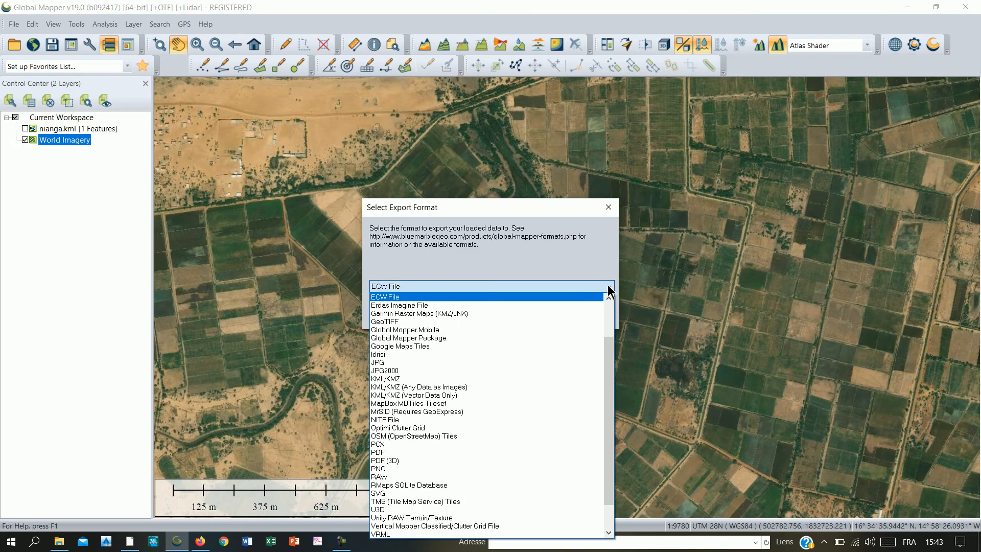
click(380, 321)
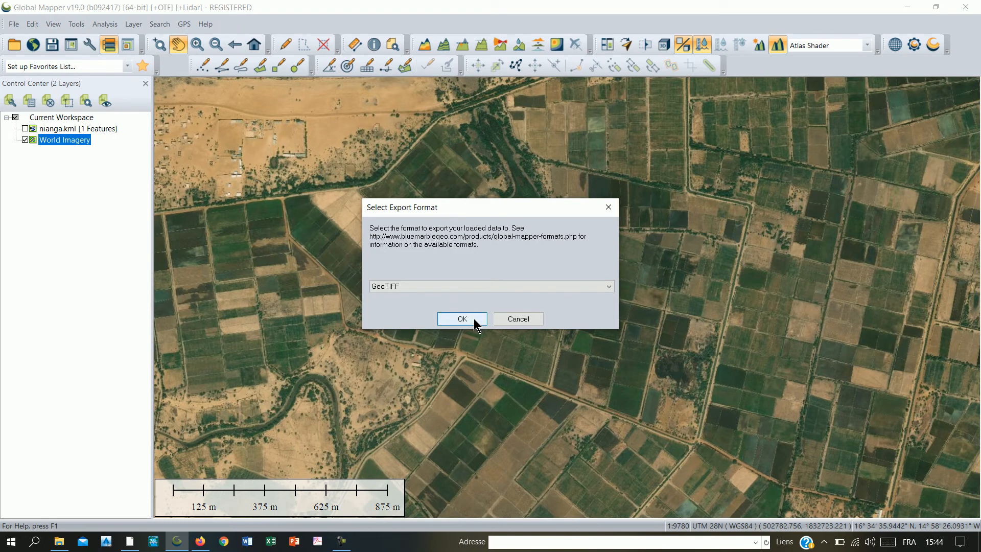
click(508, 317)
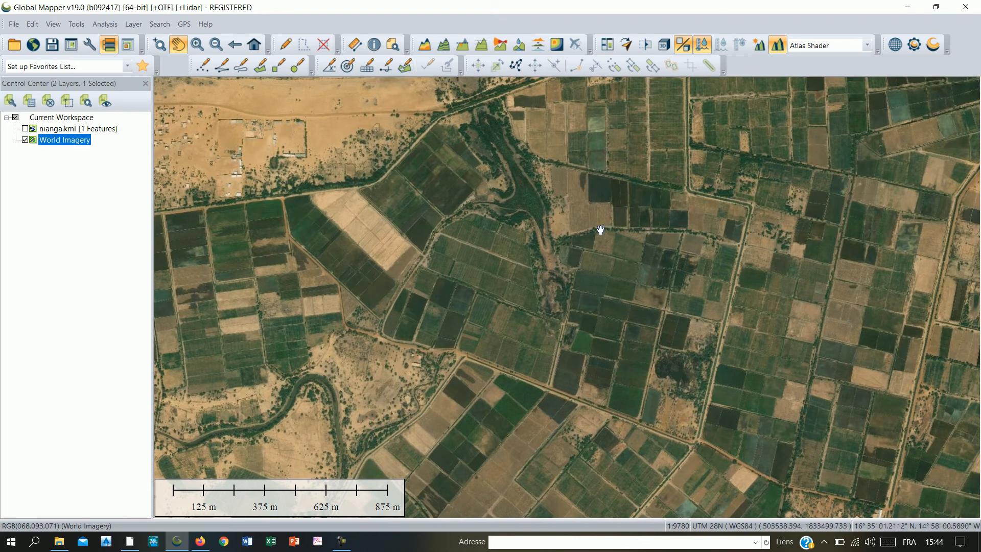
Step: Export the World Imagery layer as an ECW file, keeping the default sample spacing, 10:1 target compression and default RGB layout
scroll(601, 230, up, 1)
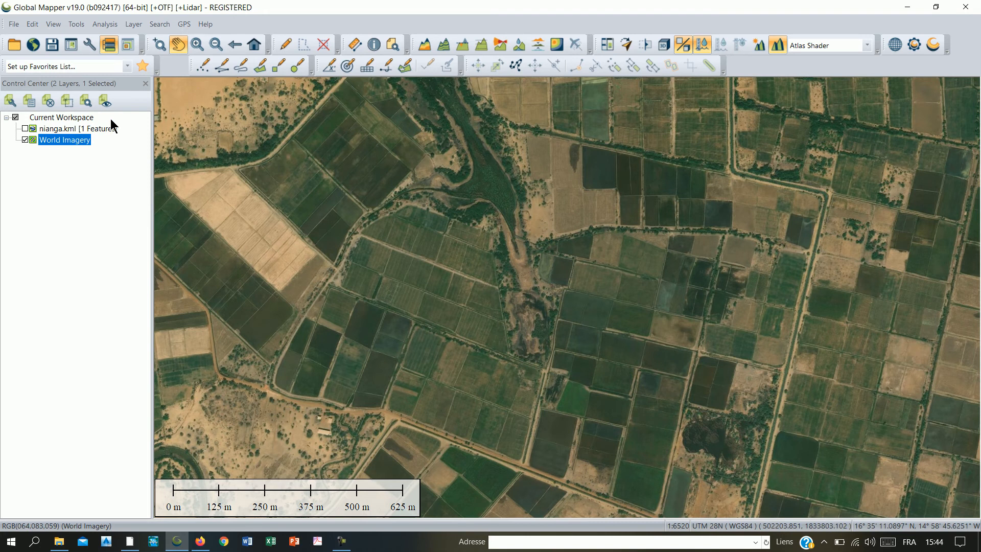
right_click(78, 140)
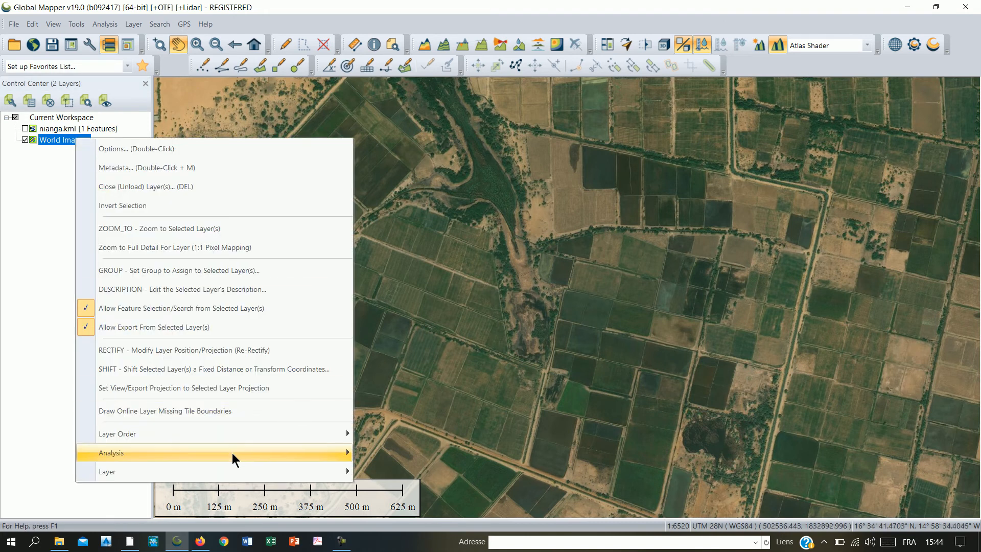
mouse_move(274, 471)
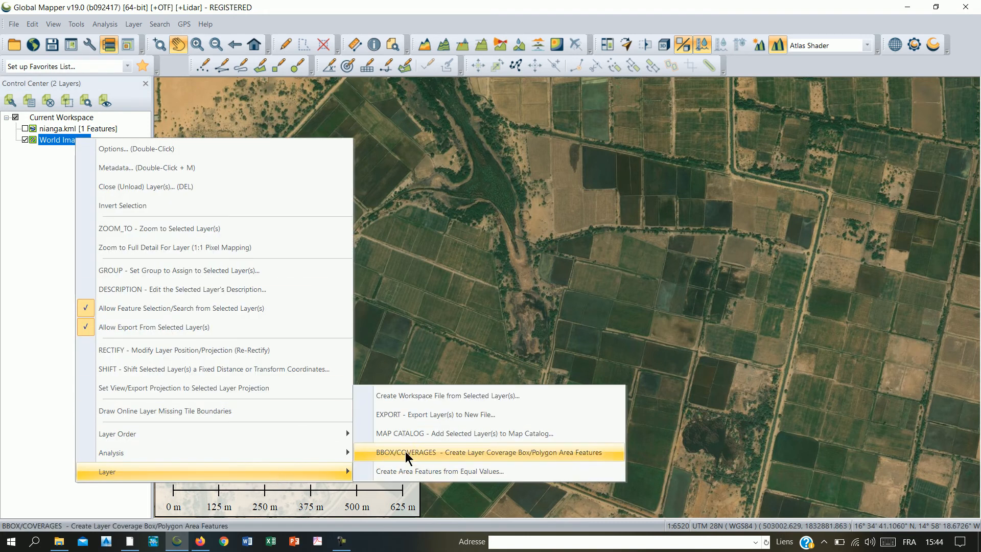
click(410, 414)
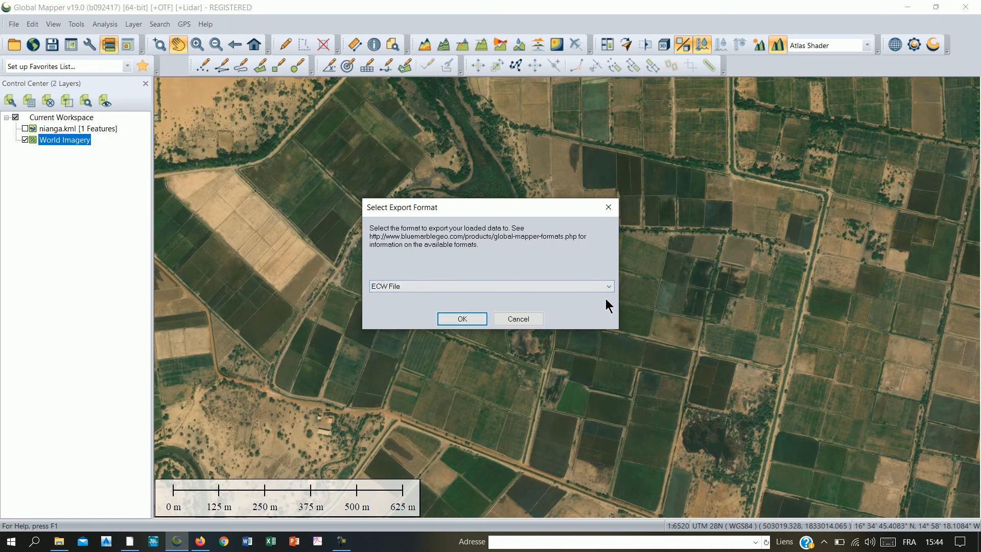
click(468, 319)
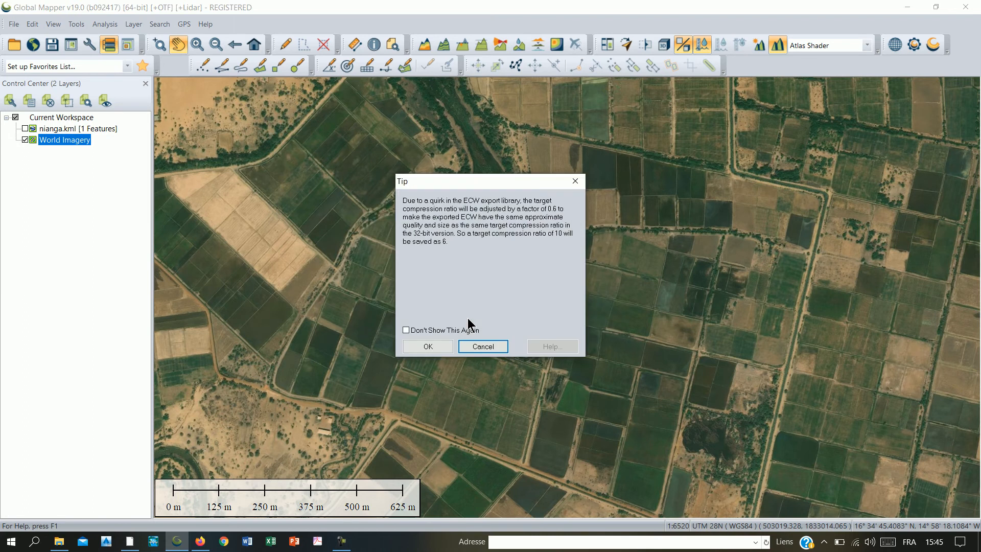
click(418, 346)
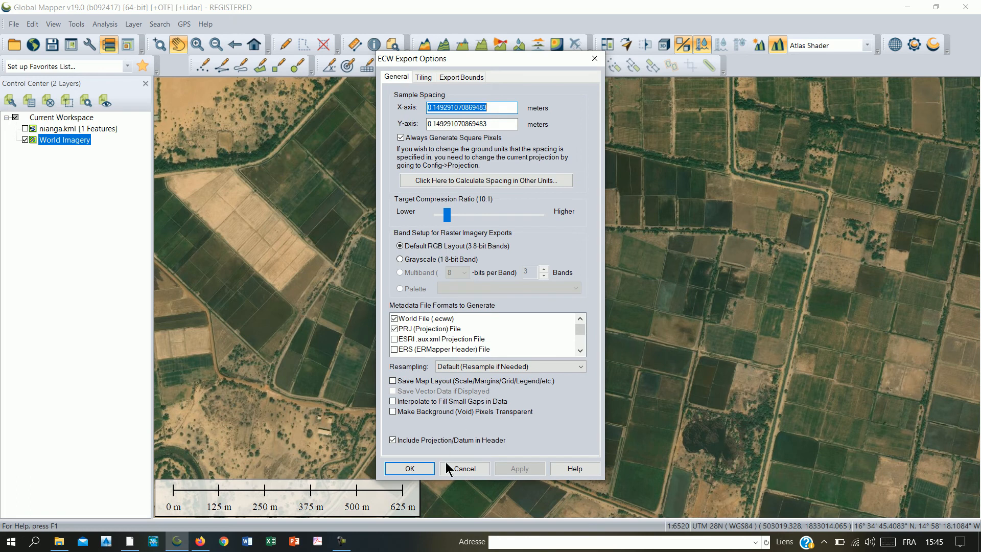
click(410, 469)
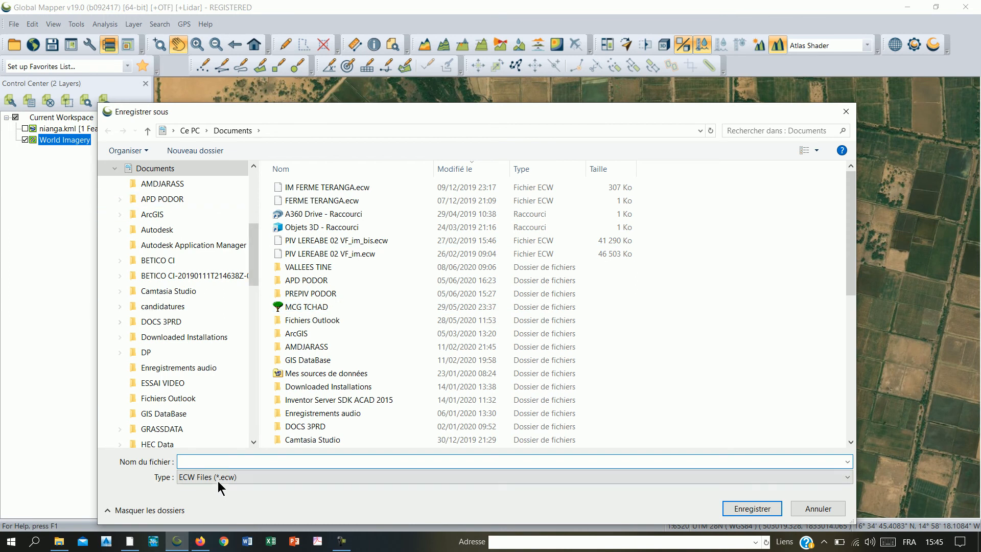
Step: Save the ECW export as nianga in the Documents folder and continue with the download of the required online tiles
text(nian)
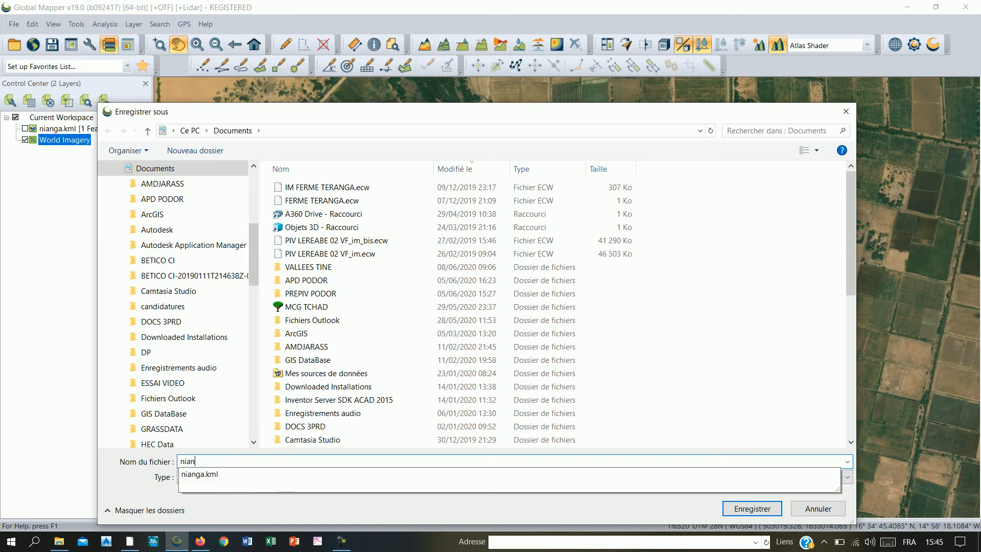
text(ga)
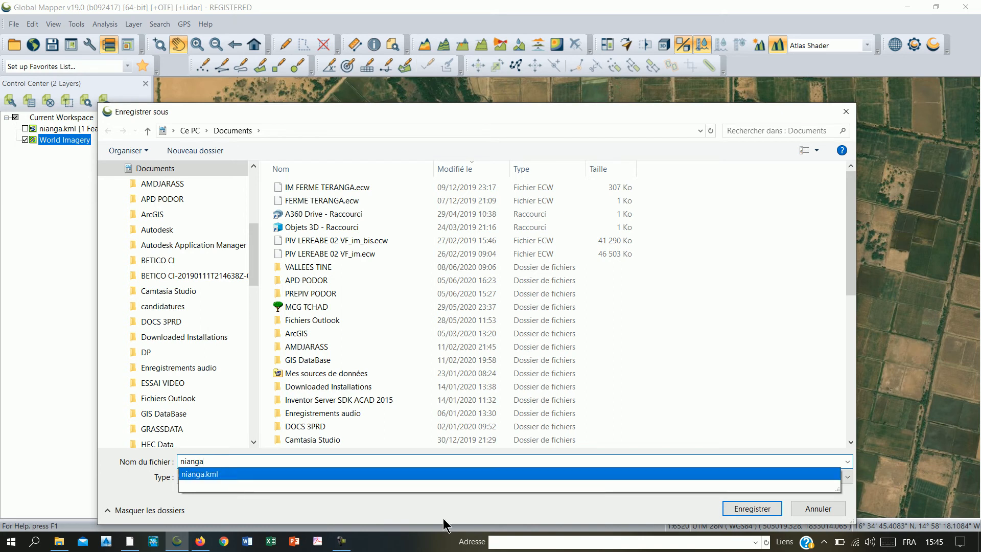
click(752, 509)
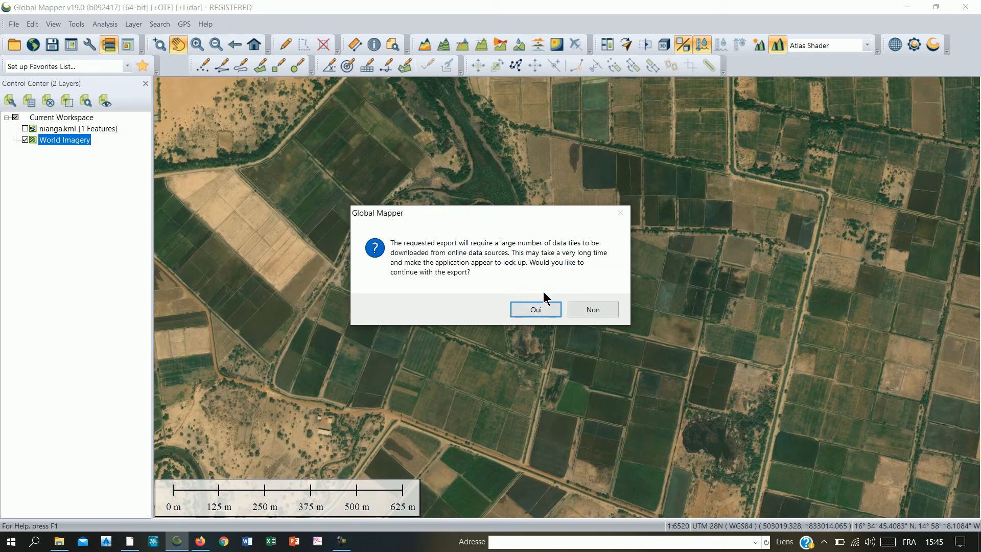
click(545, 310)
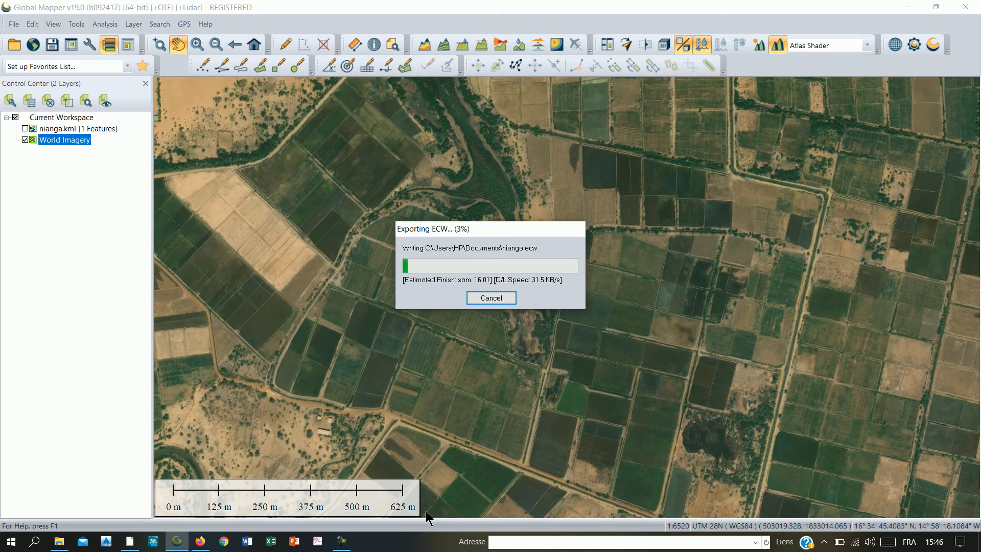
mouse_move(344, 544)
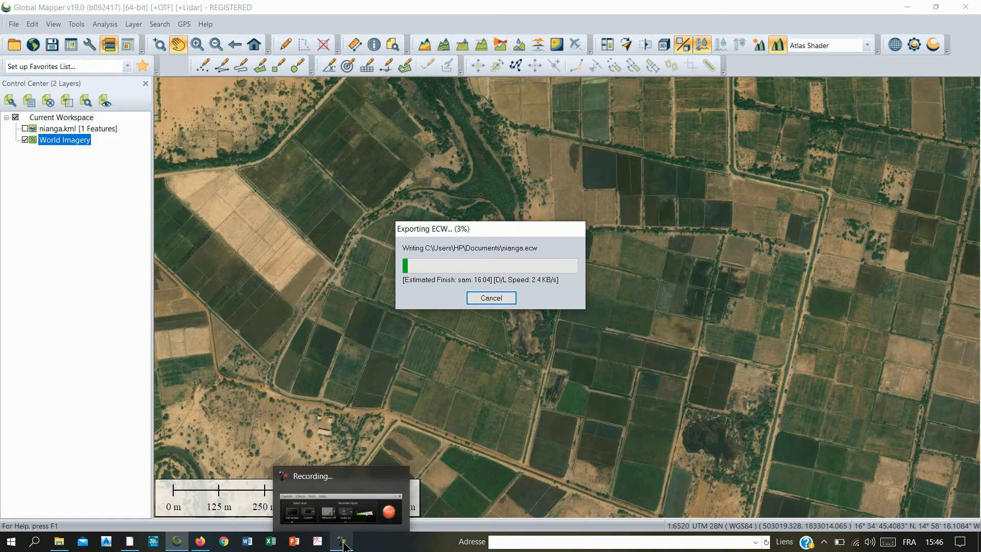
click(343, 545)
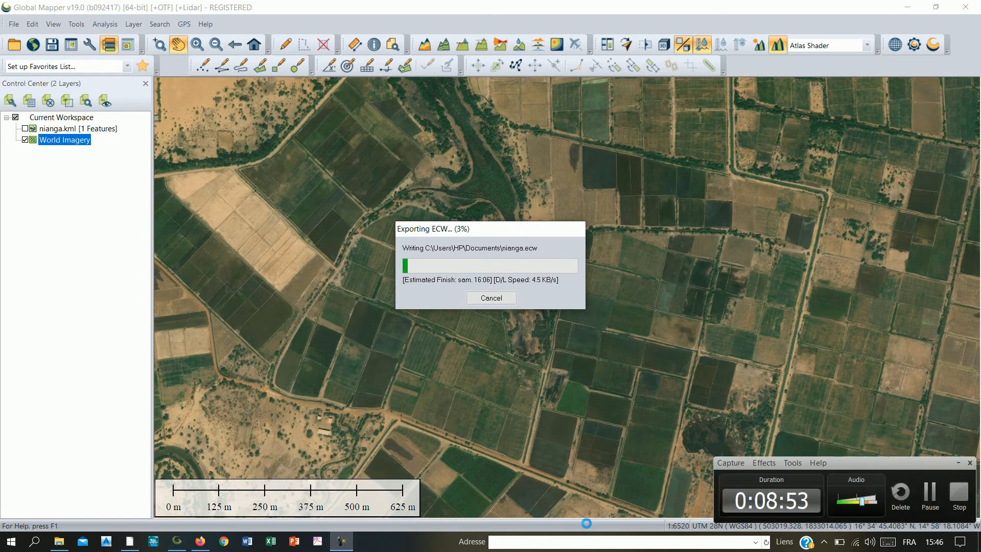
click(930, 492)
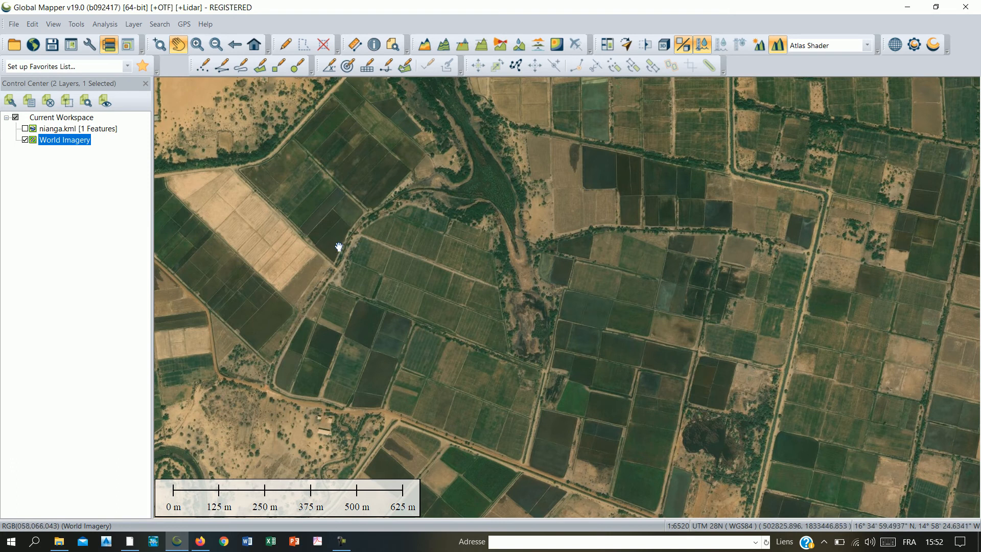
Step: Launch AutoCAD Civil 3D 2016
click(106, 540)
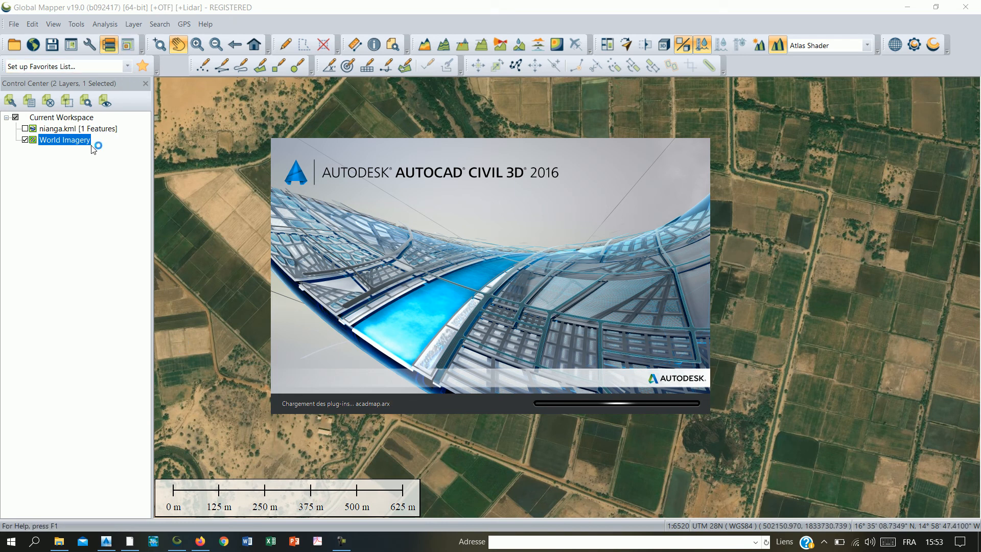
Step: Show the nianga.kml layer in Global Mapper again and hide the World Imagery layer
click(68, 132)
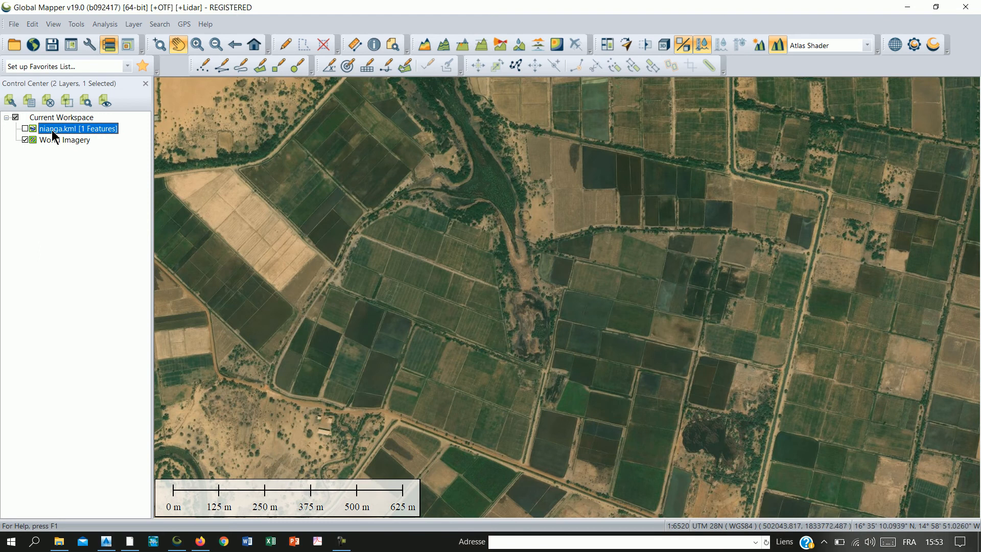
click(24, 128)
click(25, 140)
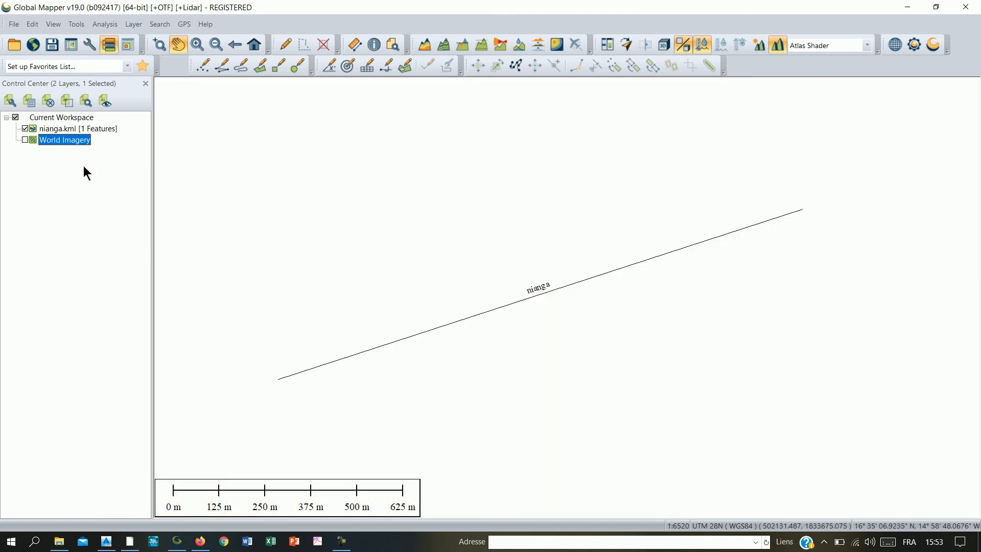
Step: Start exporting the nianga.kml layer to a new file in DWG format
click(63, 129)
right_click(63, 130)
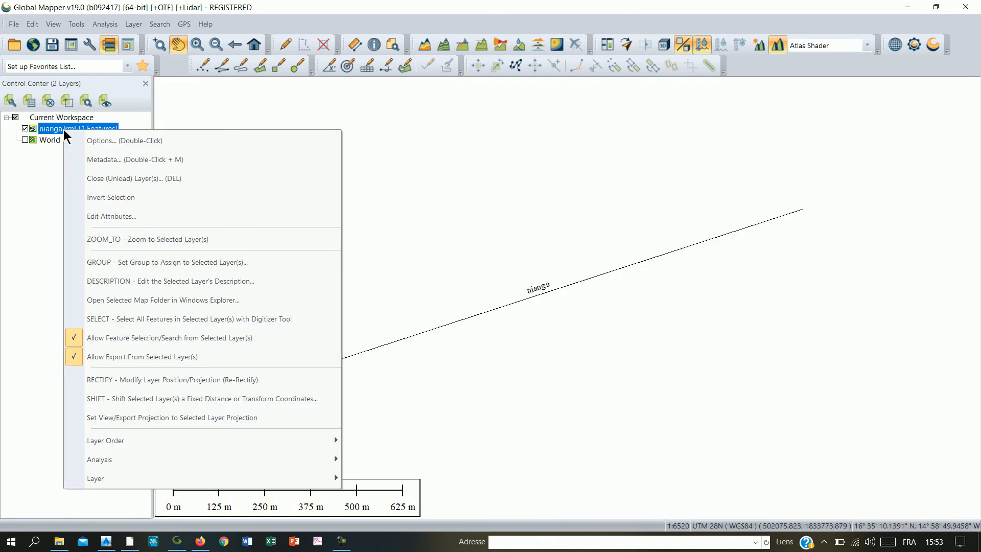
mouse_move(185, 480)
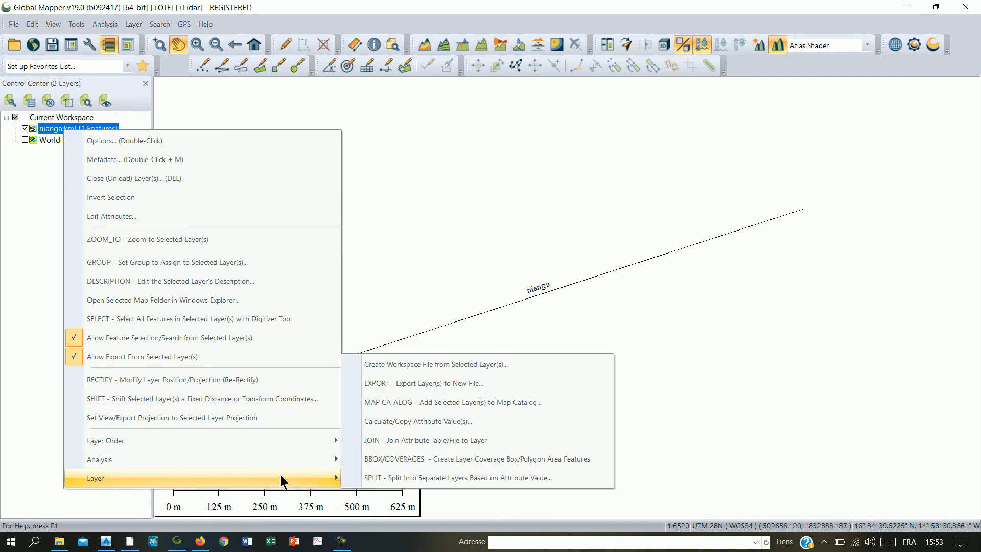
click(401, 383)
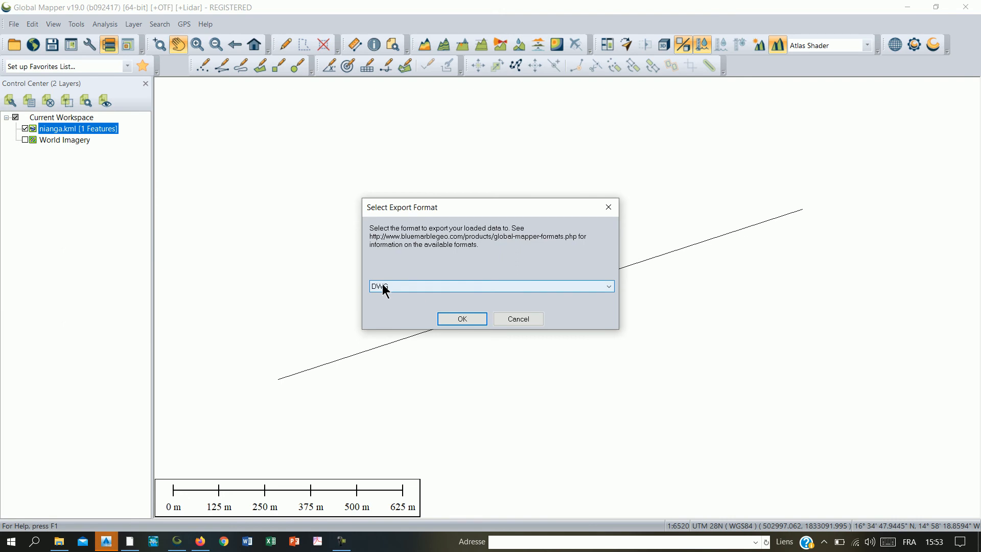
click(610, 287)
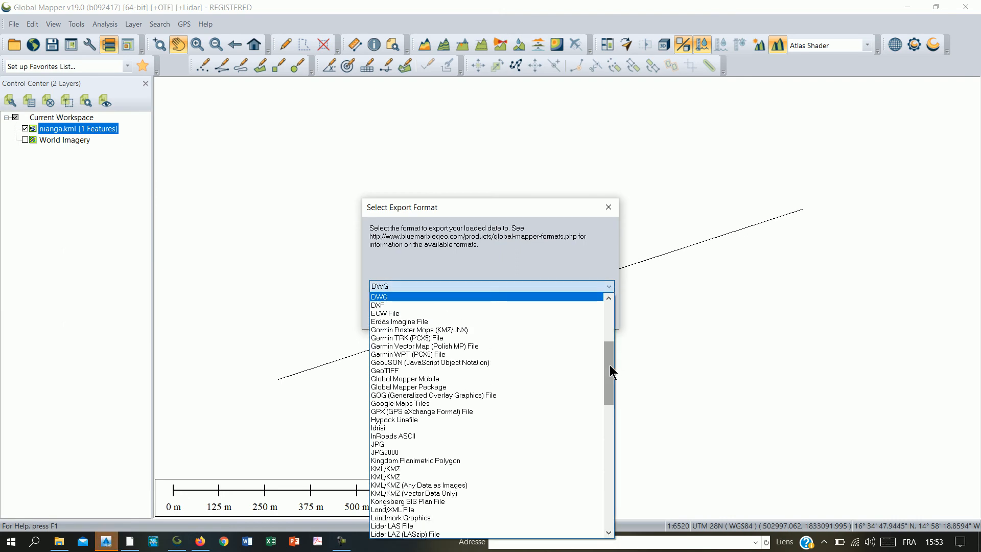
click(610, 288)
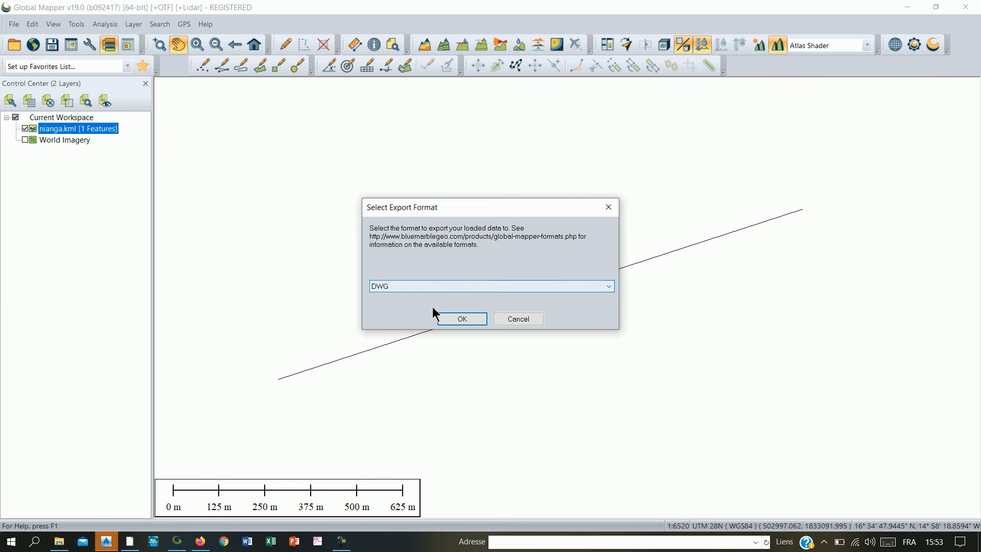
click(609, 287)
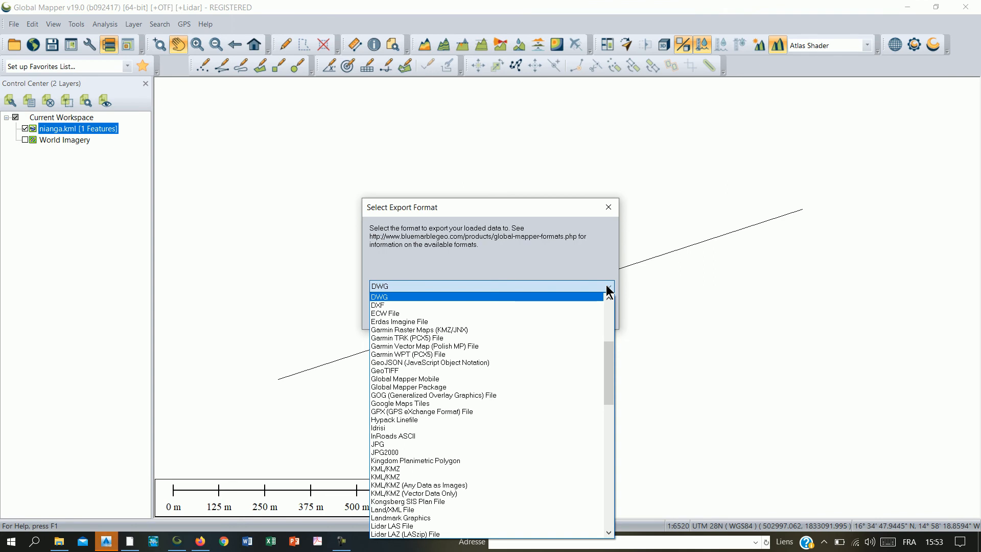
click(608, 290)
click(463, 319)
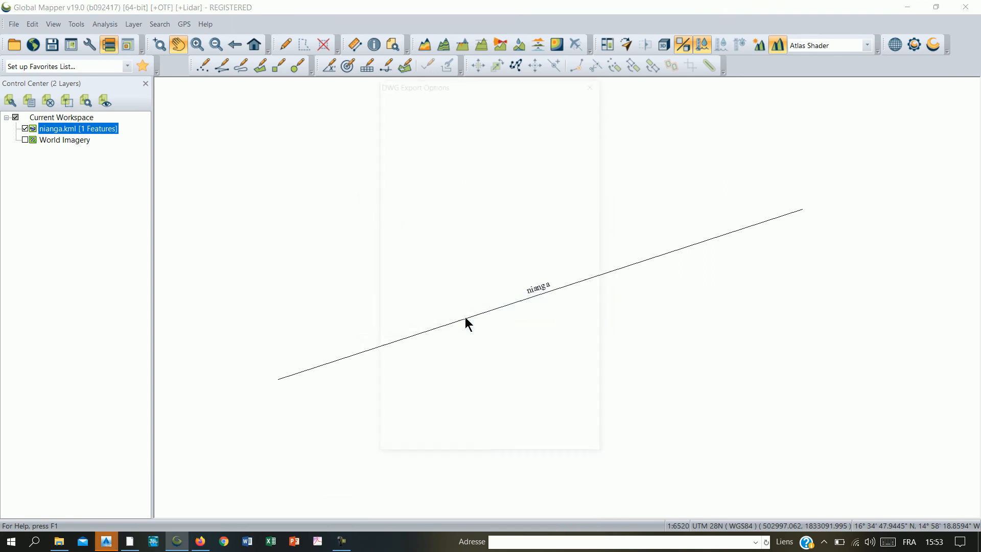
Step: Accept the DWG export options and save the export as nianga in the Documents folder
click(410, 446)
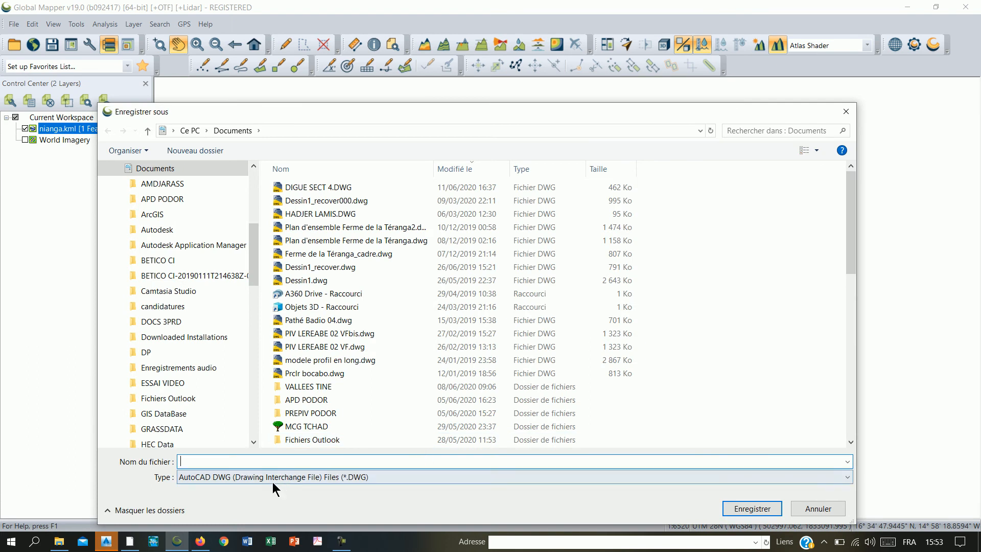
text(ni)
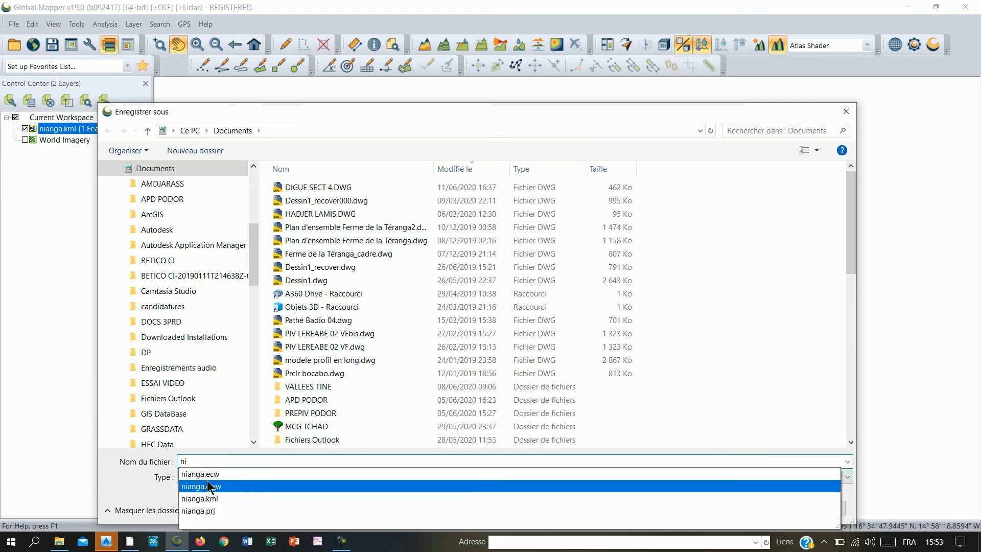
click(200, 474)
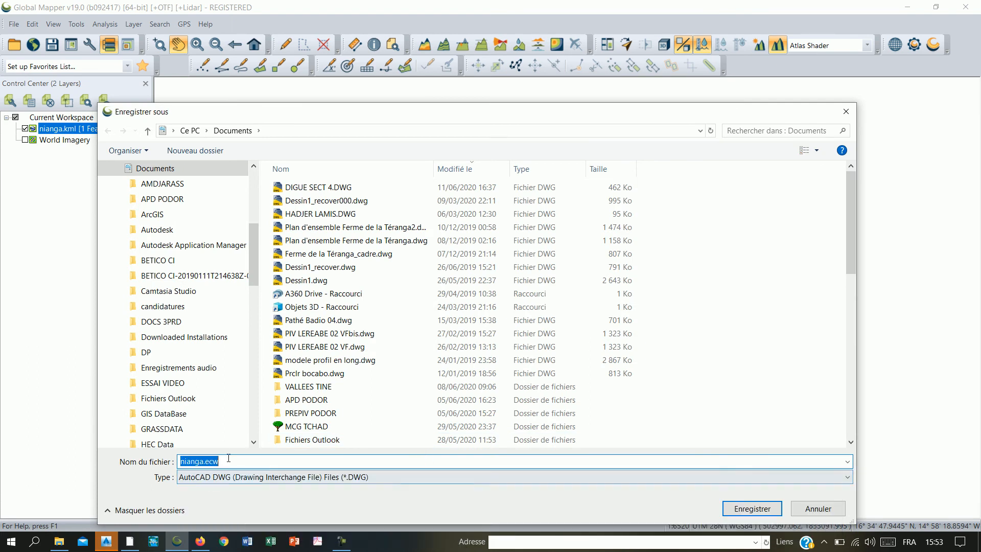
click(230, 460)
key(BackSpace)
key(BackSpace)
key(BackSpace)
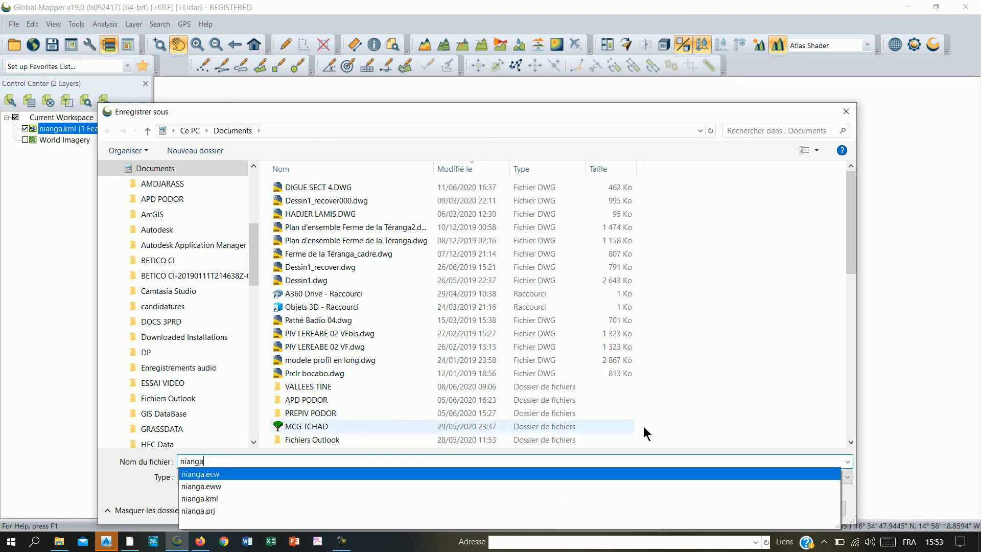
key(Return)
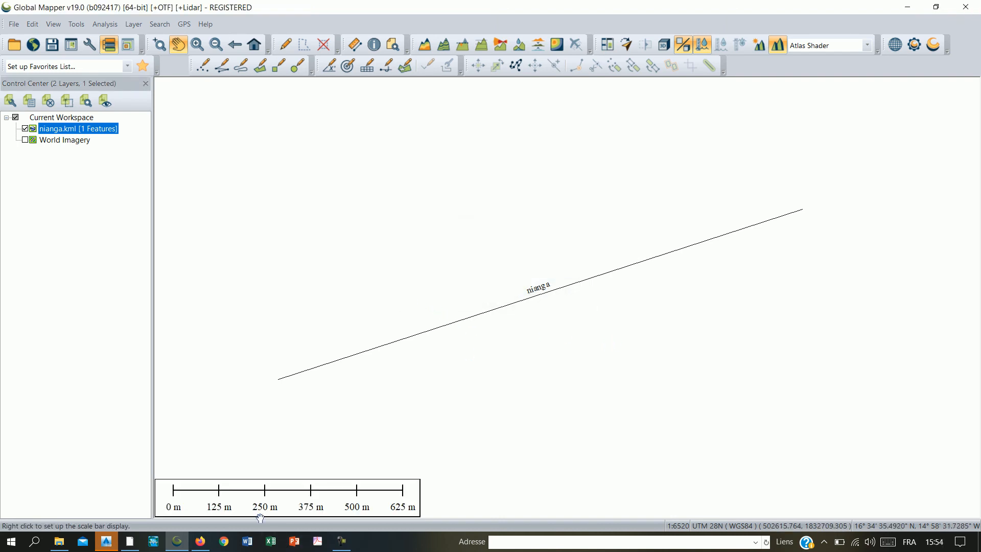
Step: Switch to AutoCAD Civil 3D and browse for a drawing to open in the Documents folder, sorted by modification date
click(106, 541)
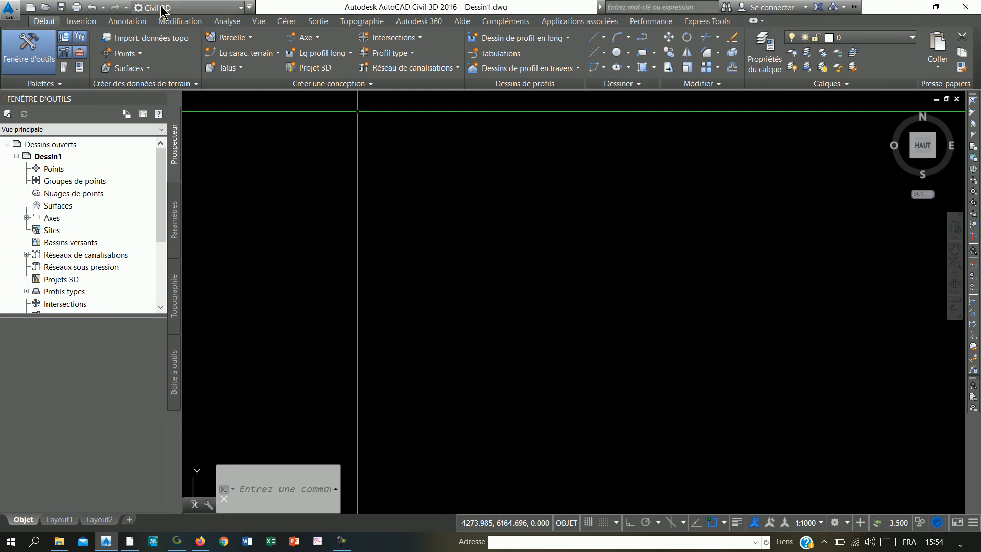
click(9, 10)
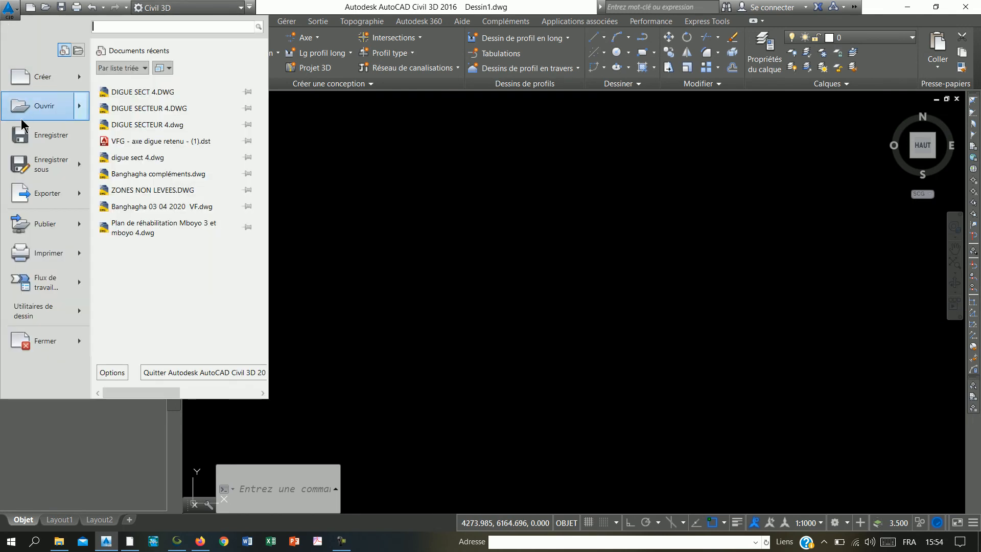
click(39, 104)
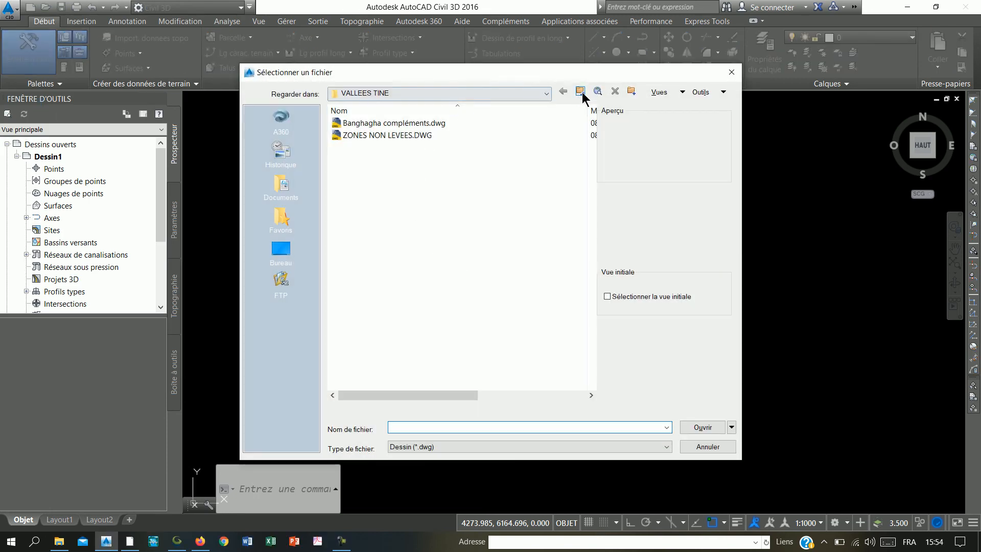
click(581, 92)
click(581, 91)
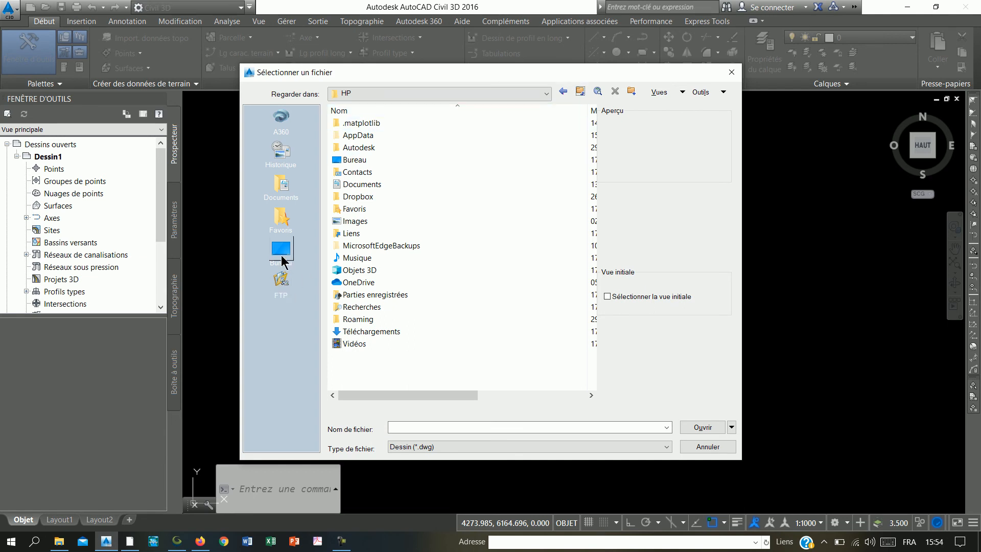
click(287, 190)
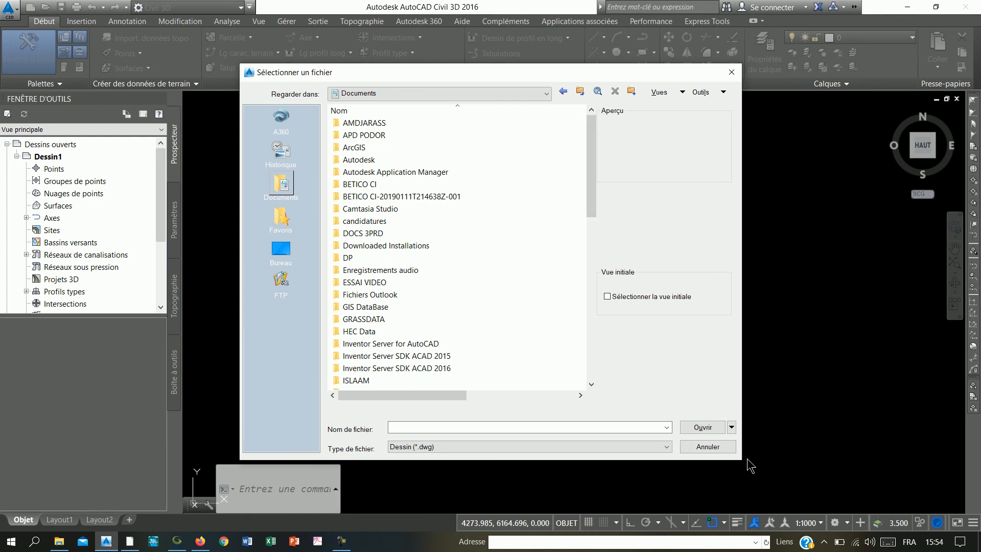
drag(742, 458, 838, 458)
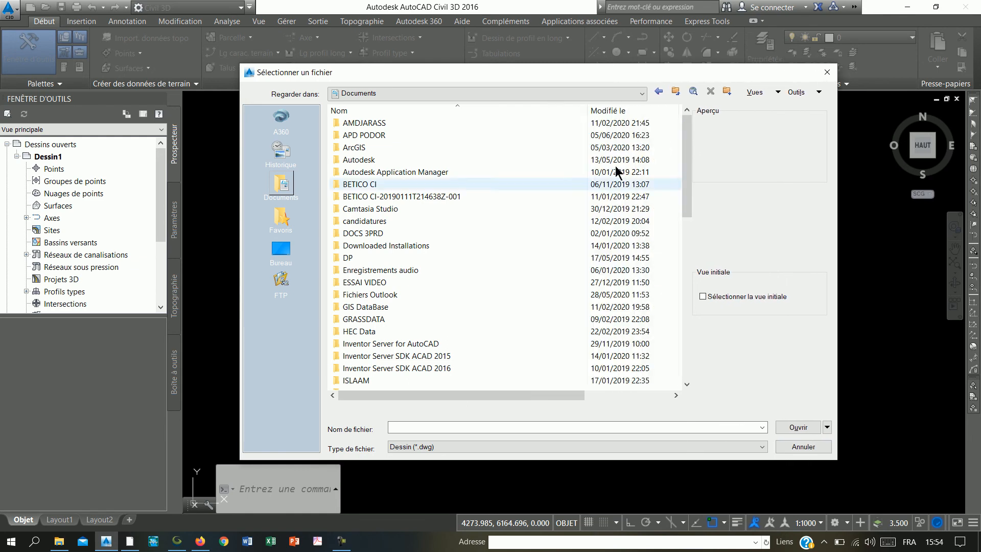
click(608, 112)
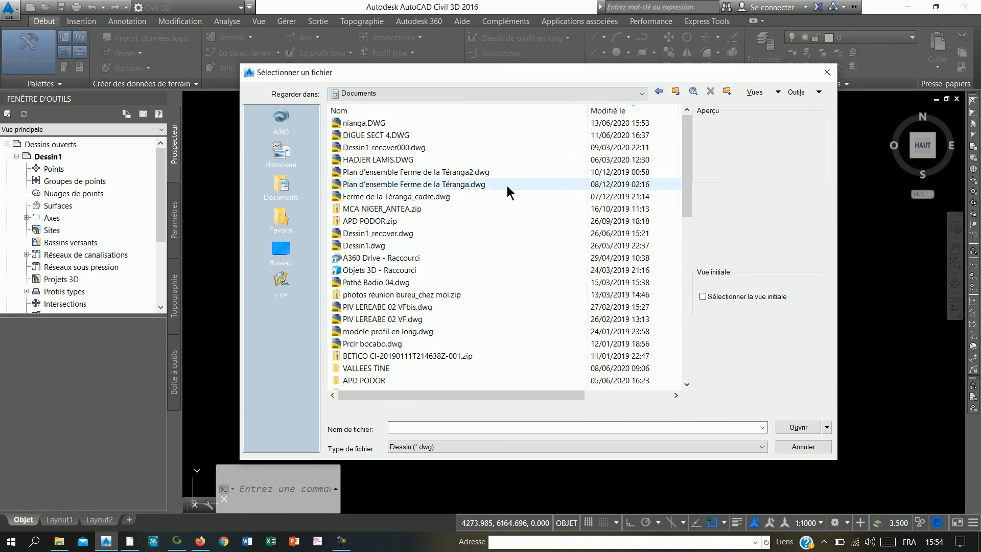
Step: Open nianga.DWG, continuing despite its non-Autodesk origin and dismissing the shortcut warning
click(337, 124)
double_click(338, 124)
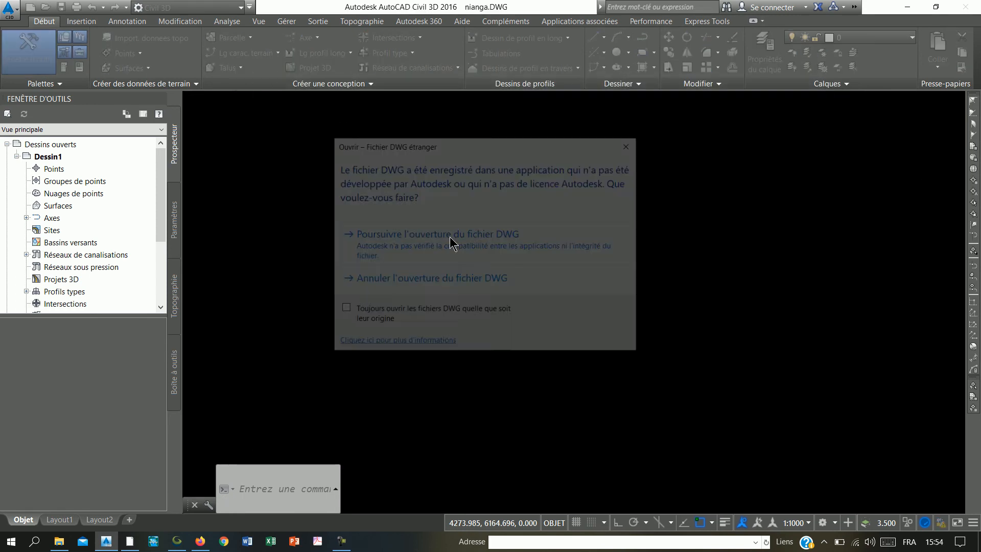
click(398, 243)
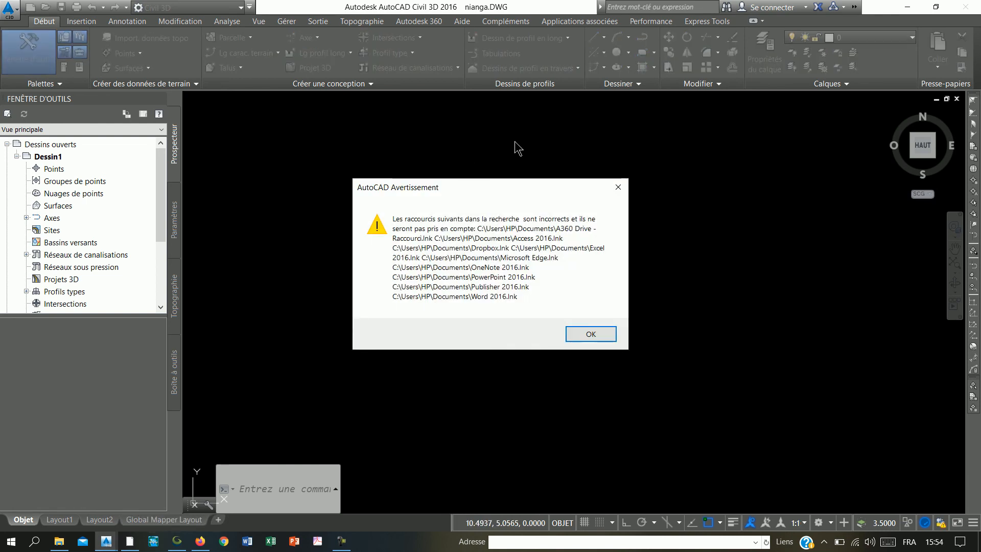
click(602, 332)
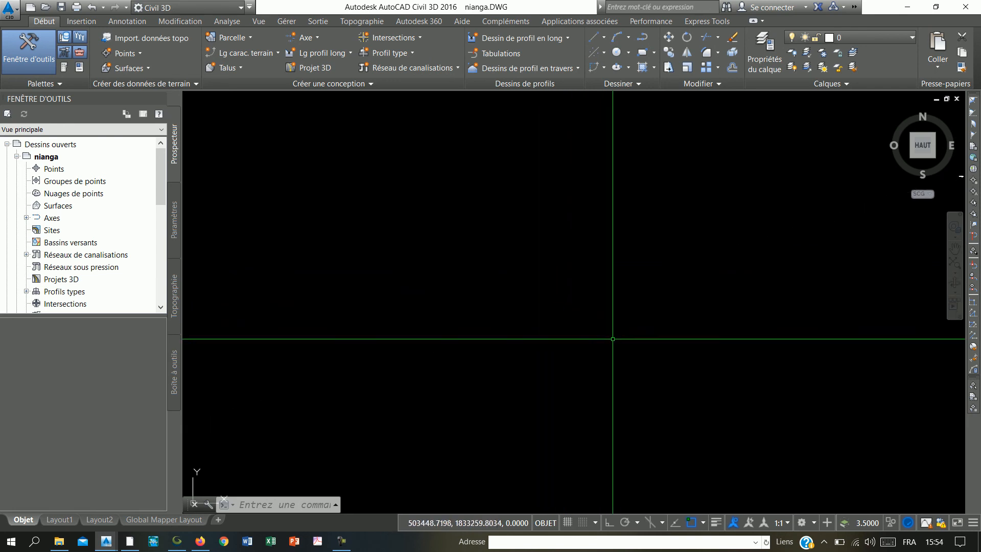
Step: Change the colour of the imported nianga polyline to Rouge in its properties, and deselect it
click(652, 376)
click(464, 267)
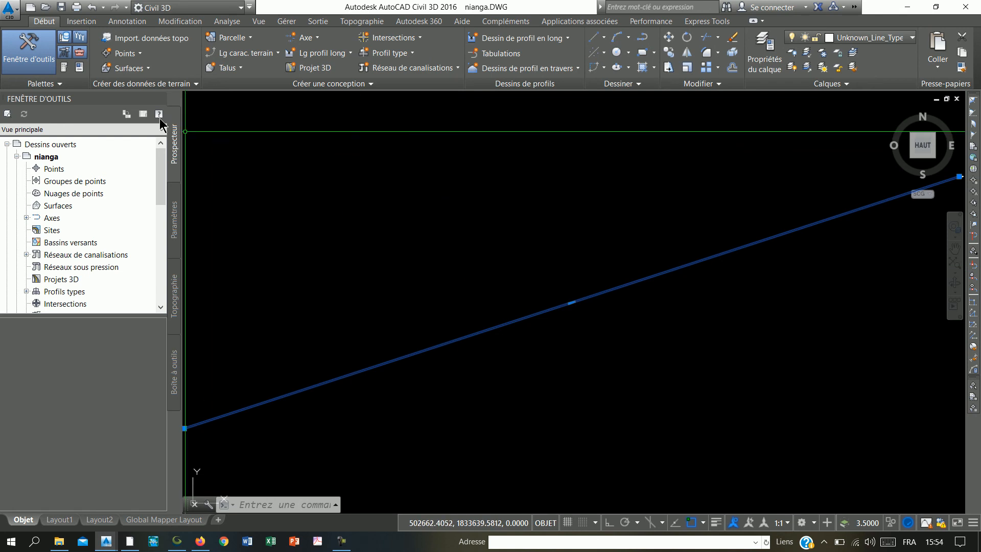
click(77, 70)
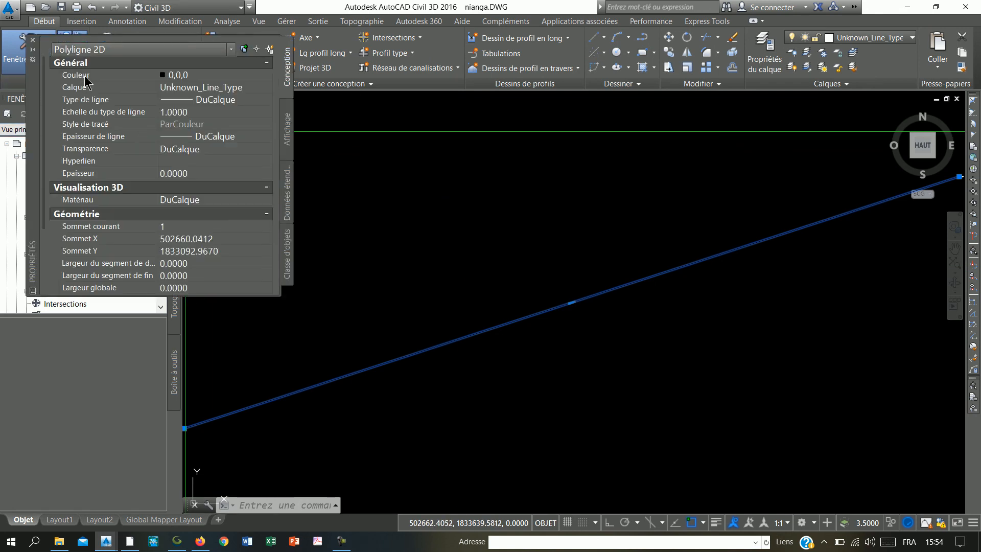
click(208, 79)
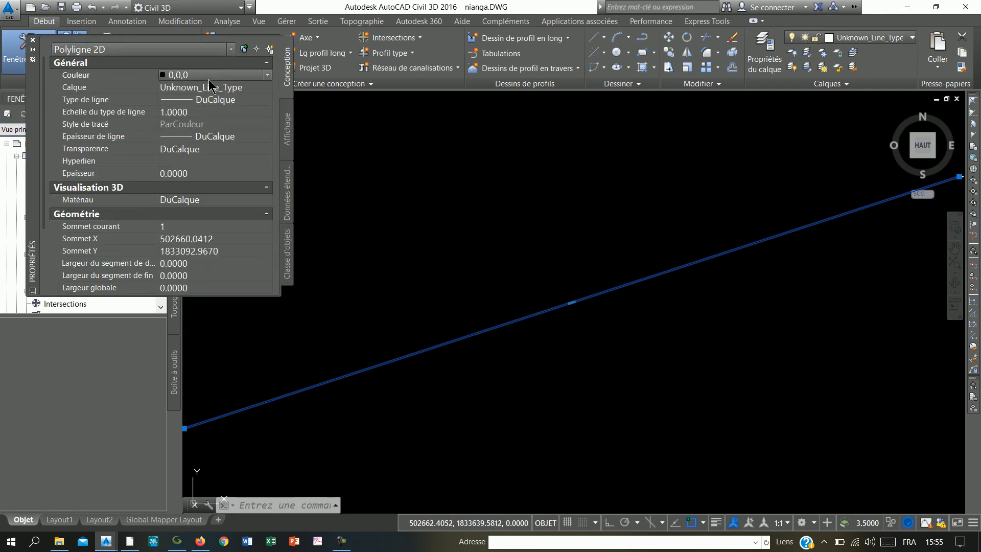
click(209, 79)
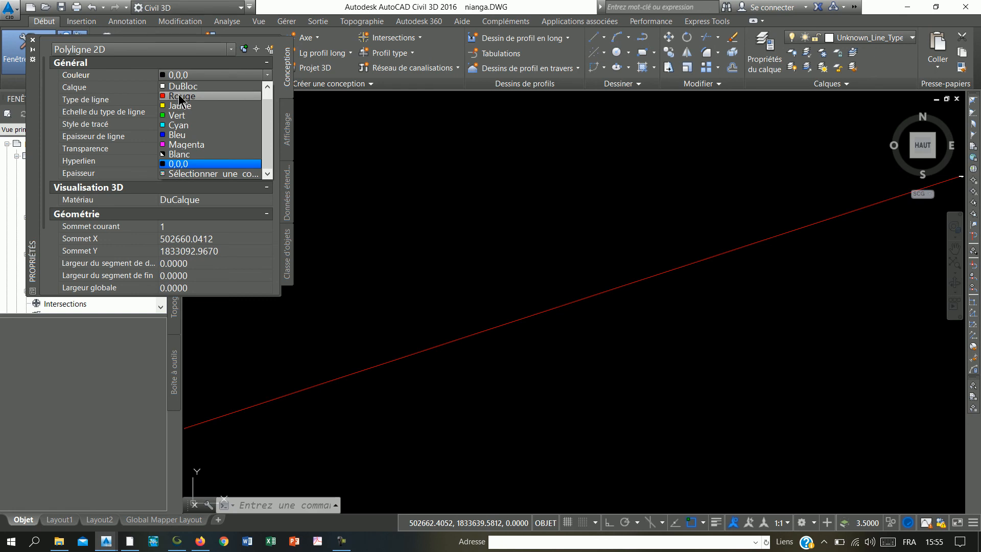
click(179, 96)
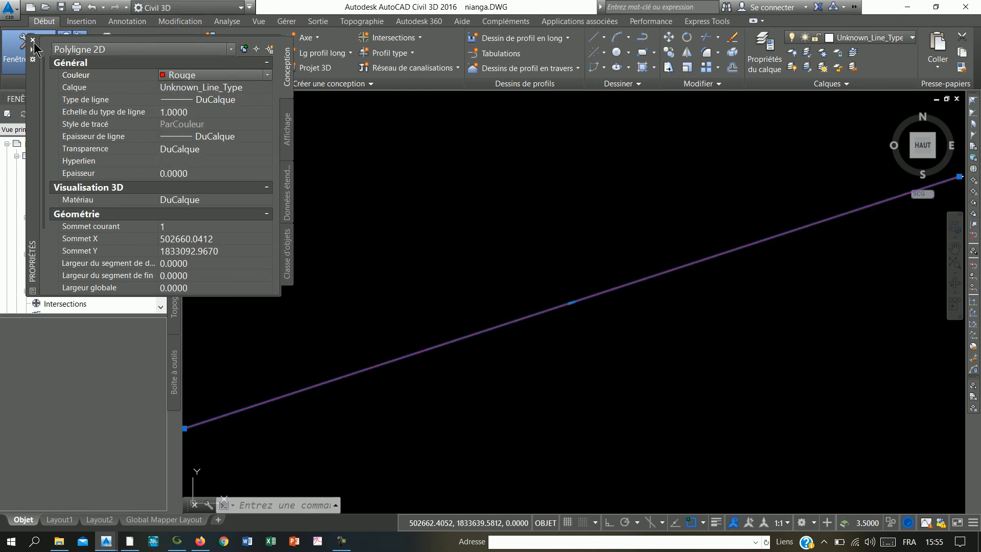
click(32, 40)
scroll(451, 275, down, 4)
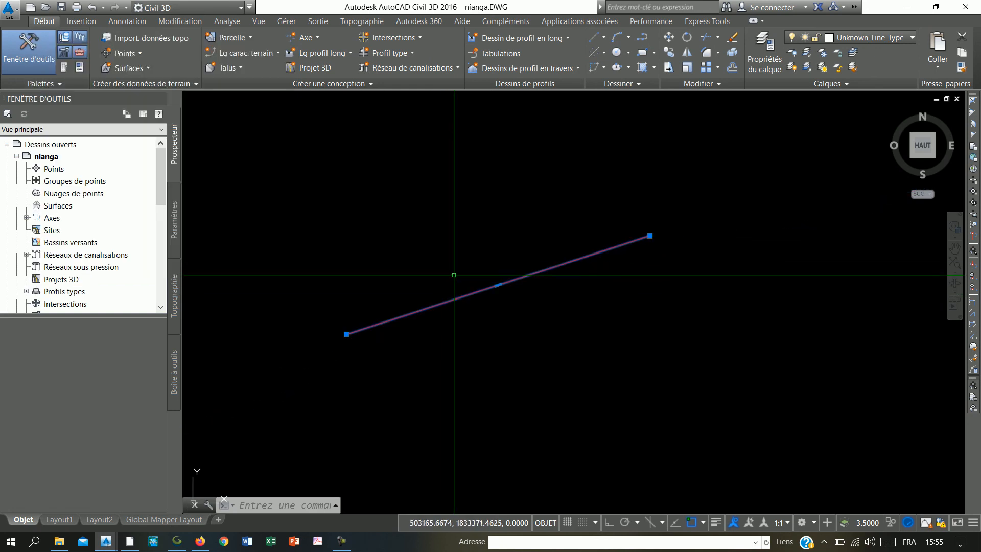
key(Escape)
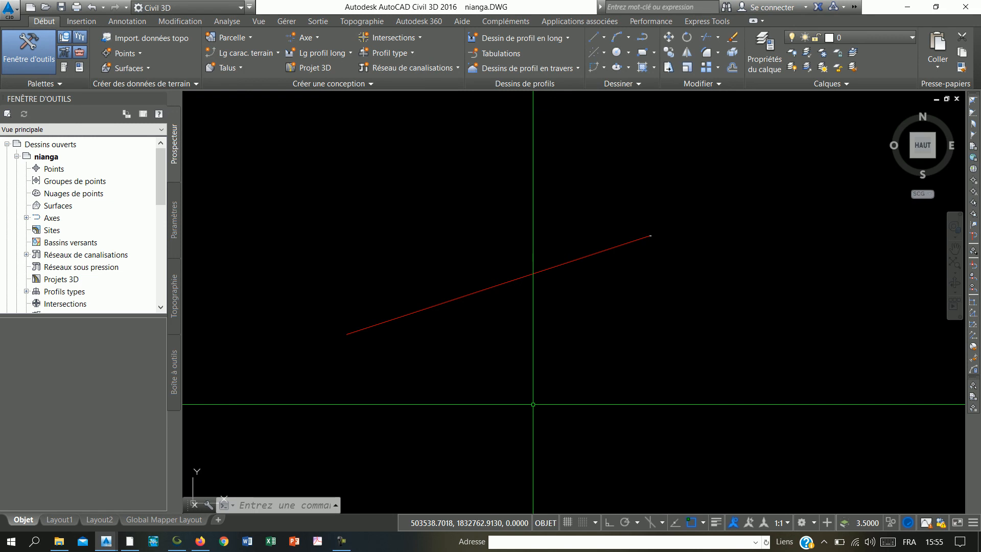
Step: Start the MAPIINSERT command and browse the Documents library for an ECW image, sorted by modification date
text(ma)
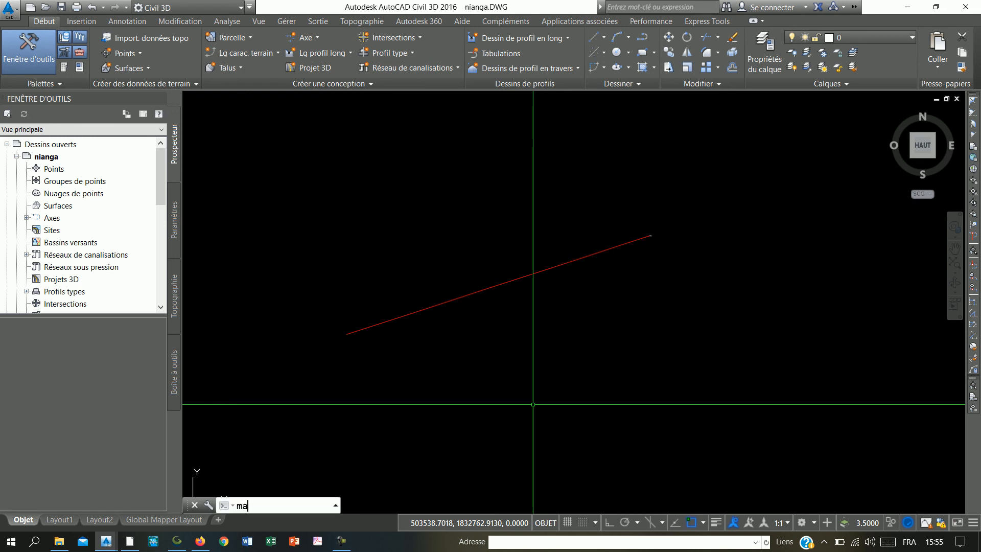
text(pii)
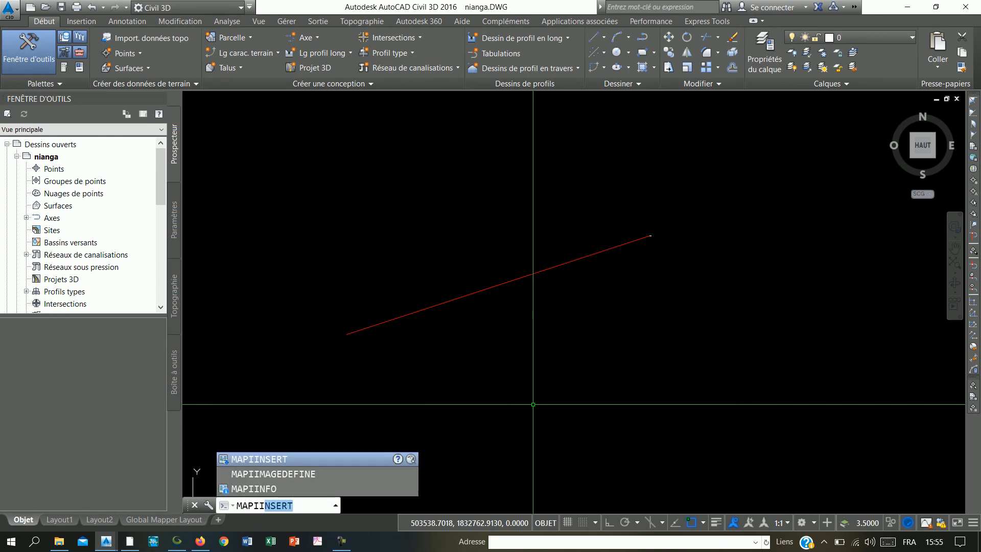
click(259, 460)
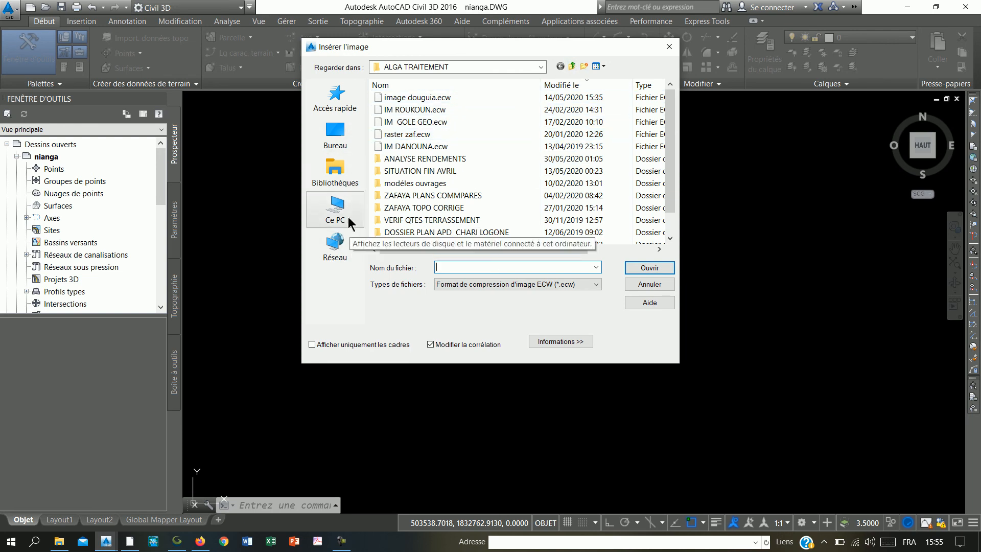
click(342, 172)
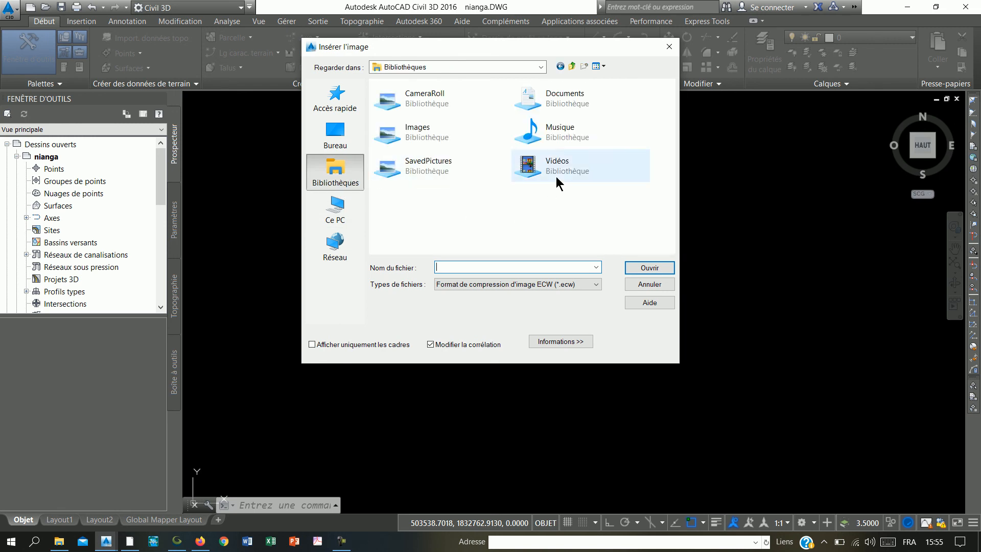
double_click(568, 102)
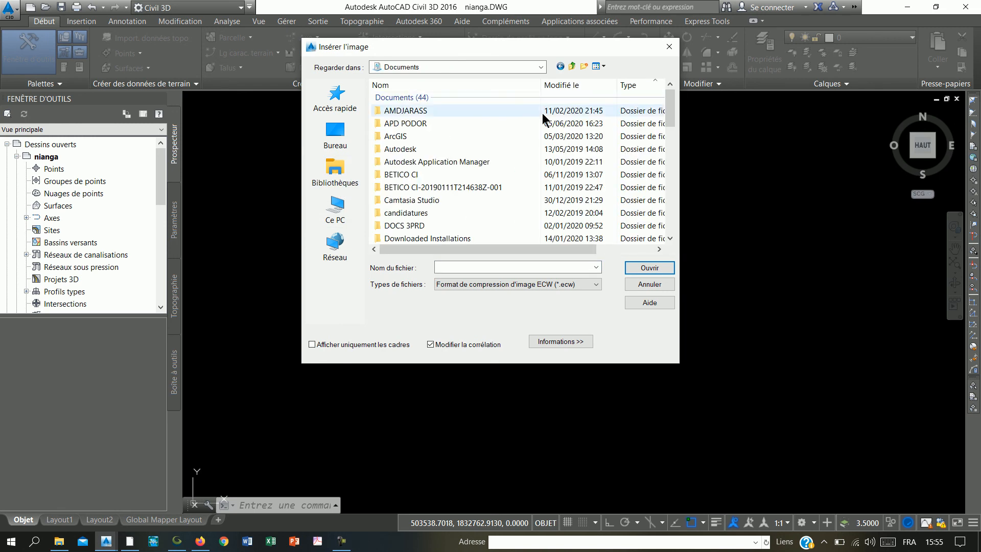
click(565, 90)
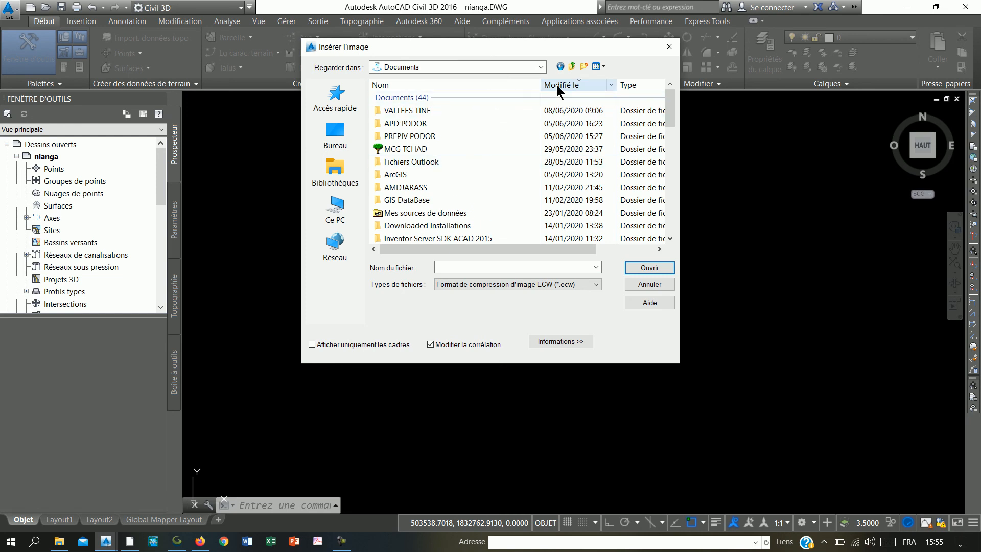
click(558, 90)
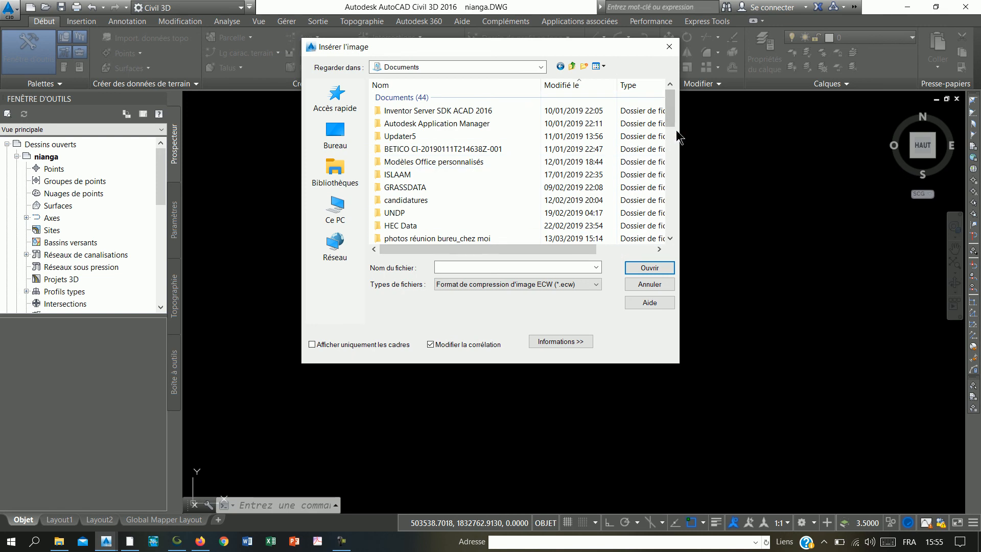
Step: Insert nianga.ecw, accepting the image correlation values with Fichier World as the source
drag(668, 110, 639, 227)
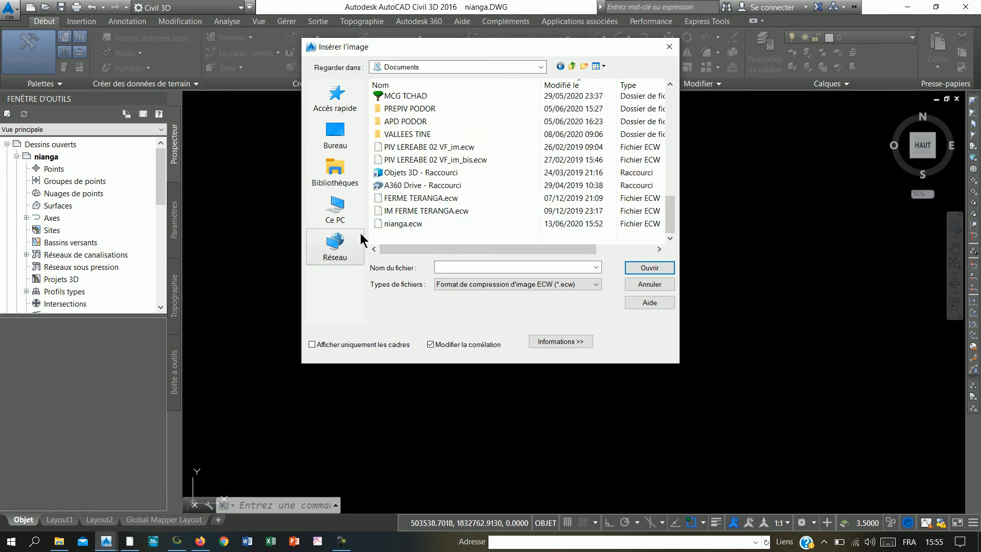
click(396, 223)
double_click(394, 224)
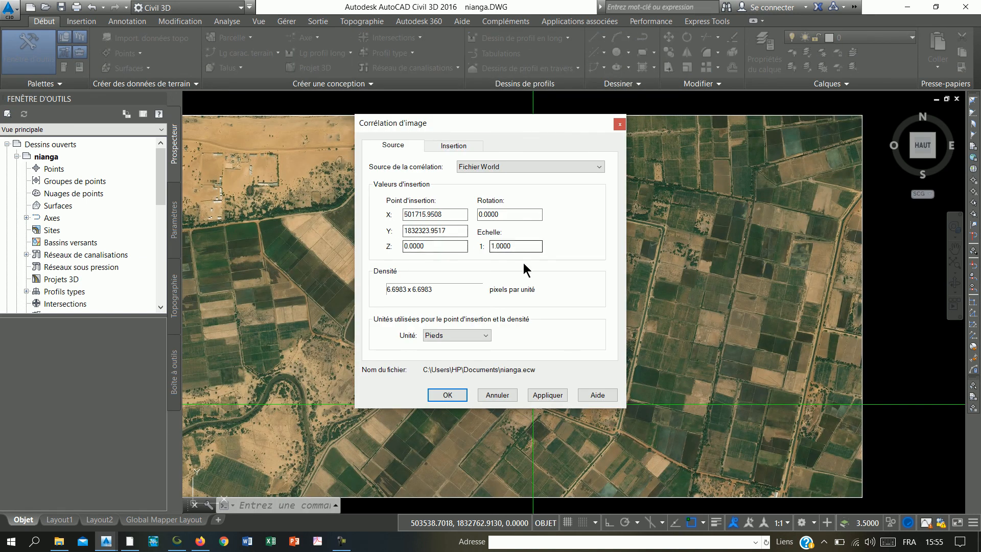
click(448, 395)
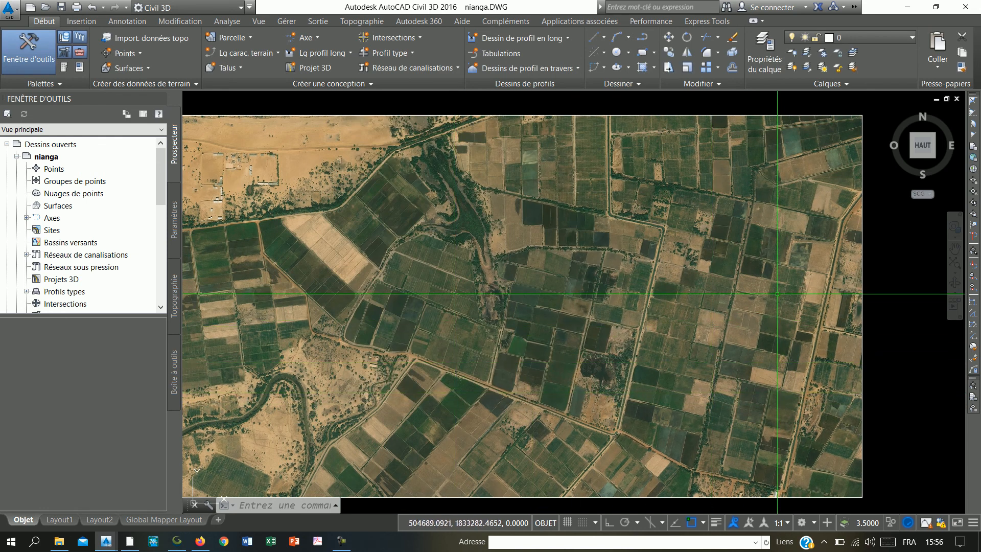
Step: Send the inserted satellite image to the back of the display order (En arrière), behind the red polyline
click(863, 175)
right_click(856, 179)
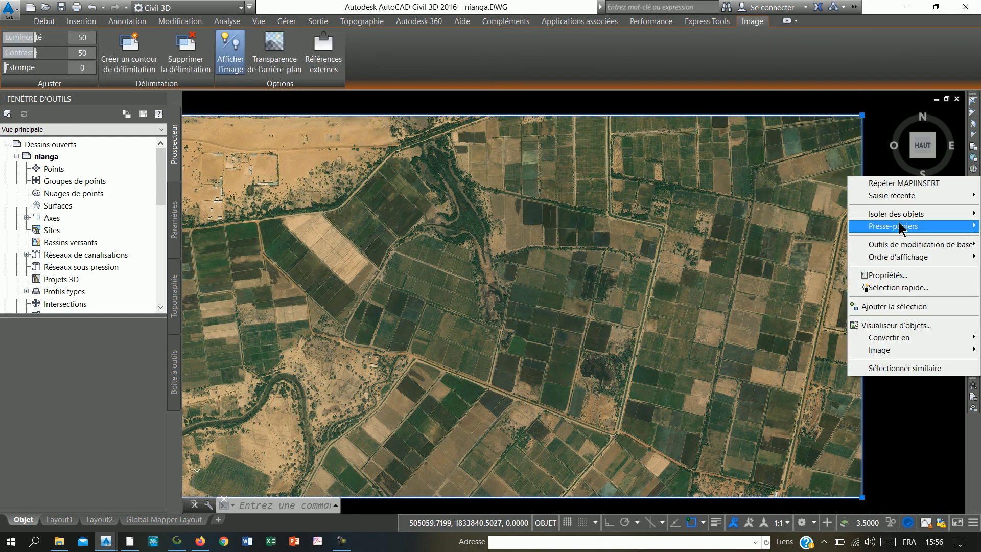
mouse_move(905, 348)
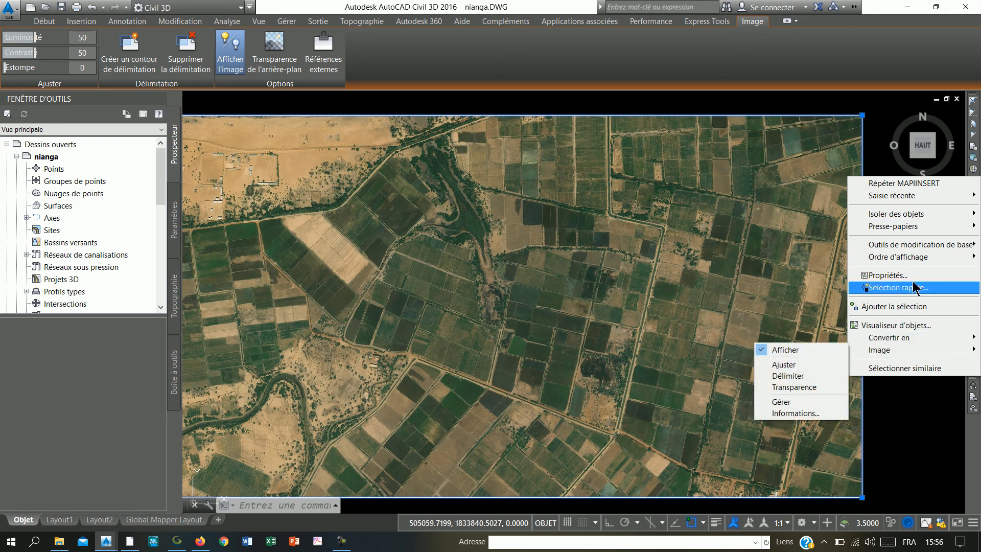
mouse_move(912, 263)
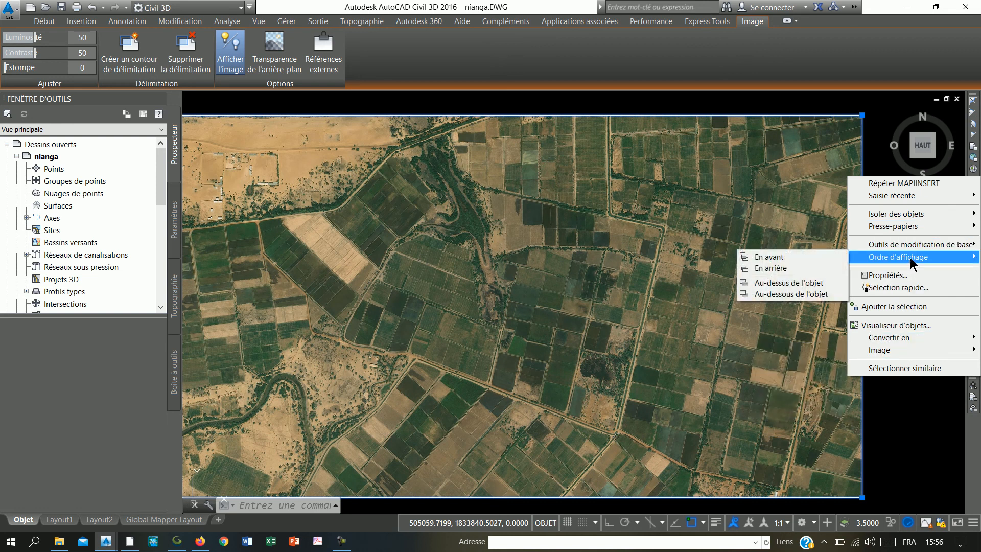
click(777, 269)
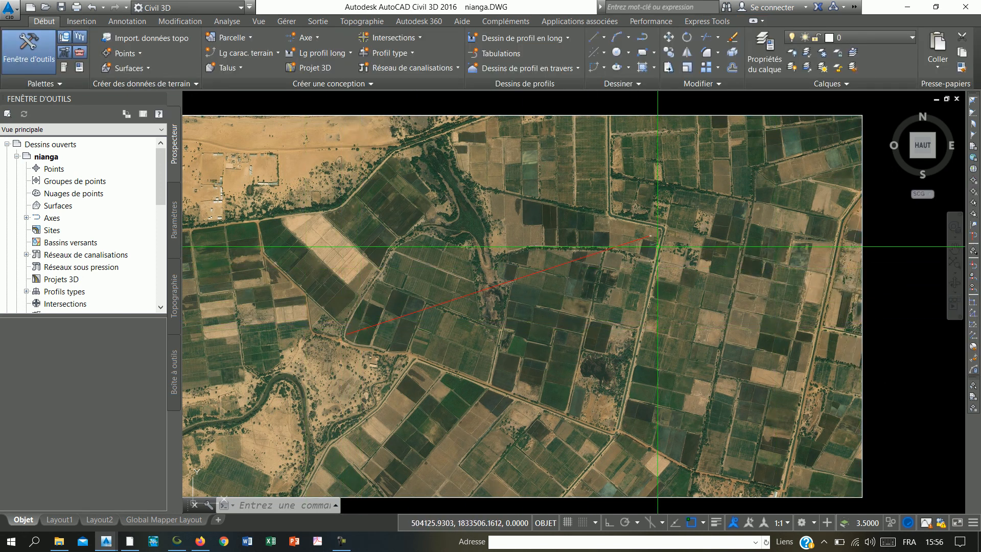
scroll(720, 220, down, 2)
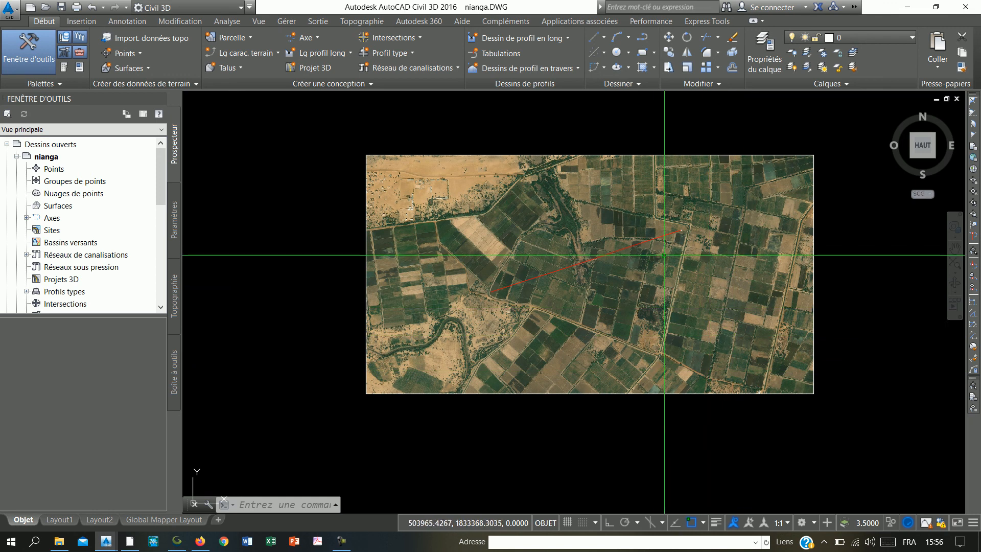
scroll(651, 237, up, 4)
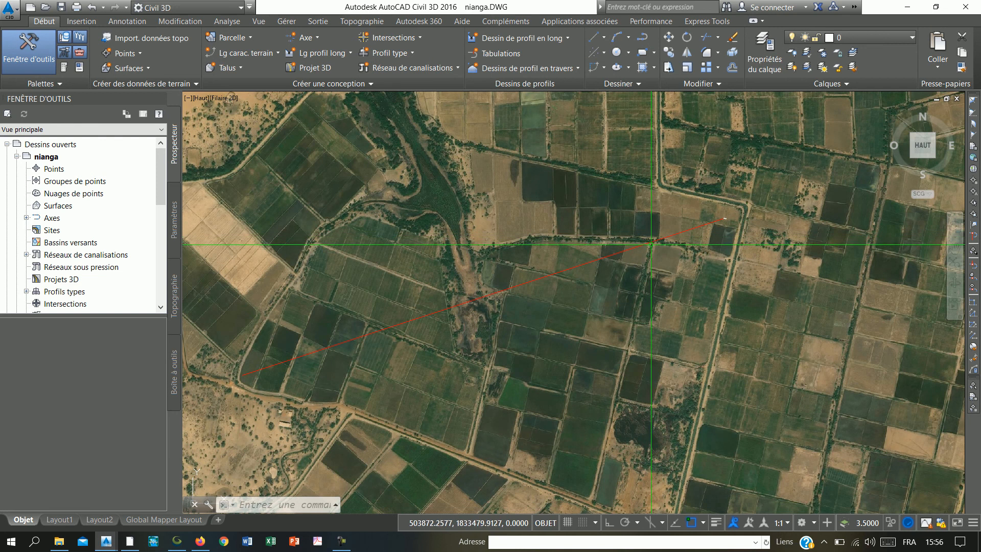
scroll(701, 277, down, 4)
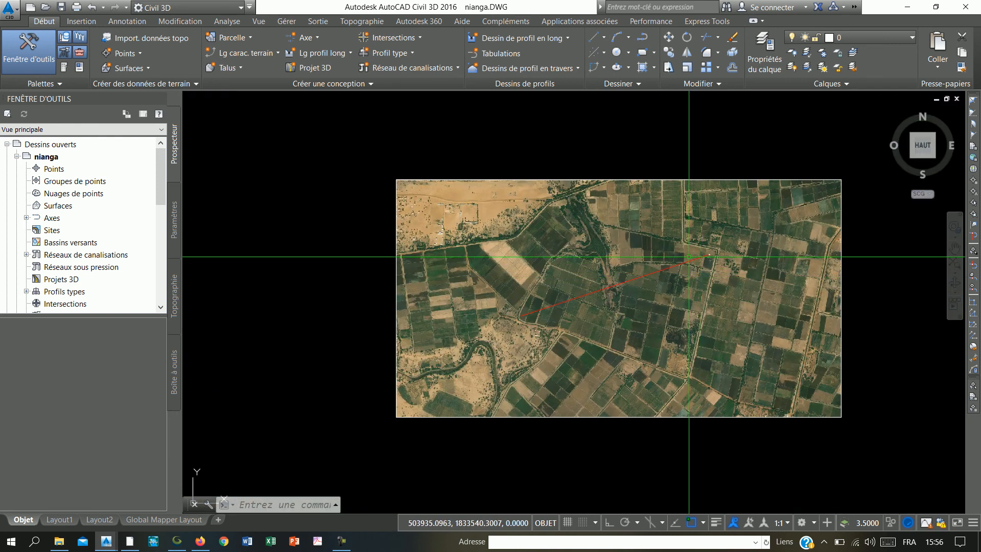
scroll(689, 257, up, 2)
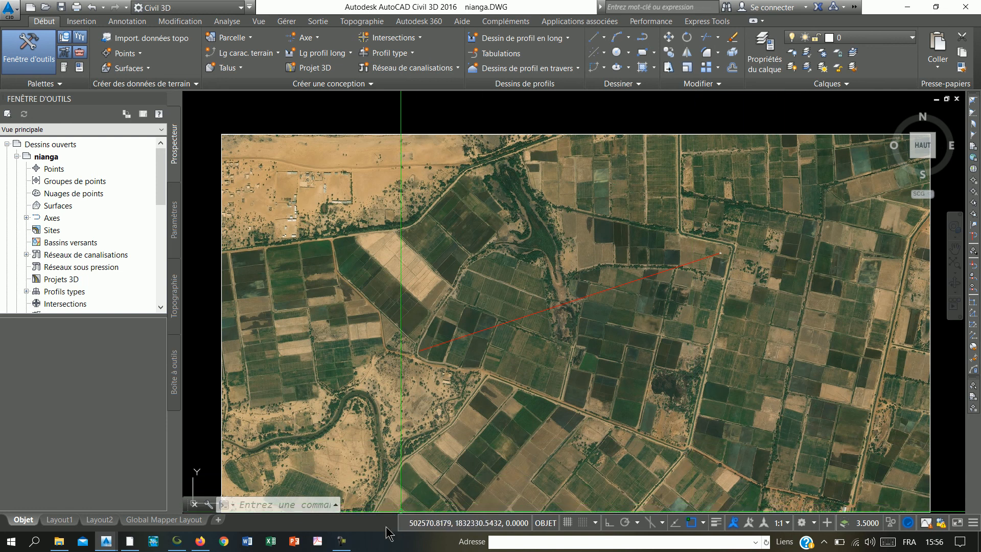
click(345, 545)
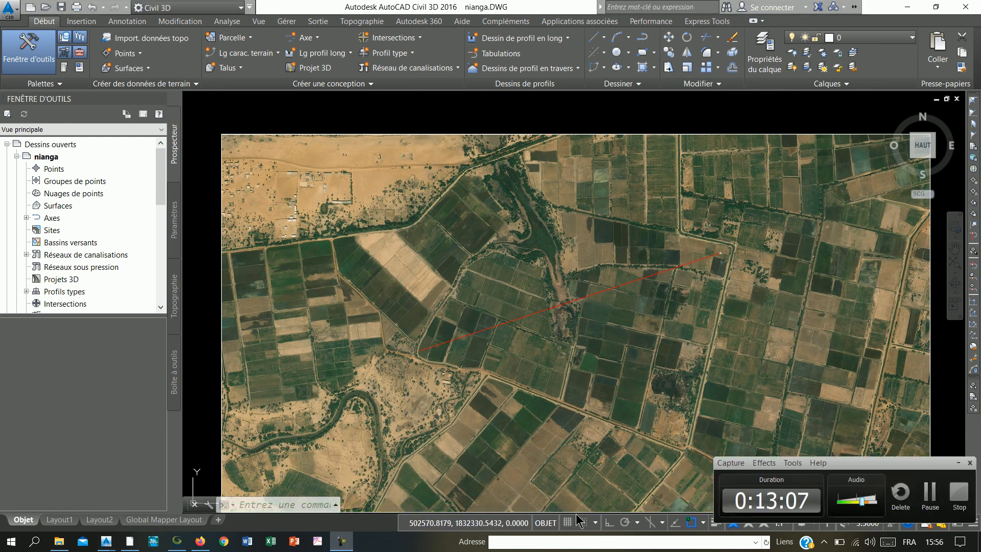